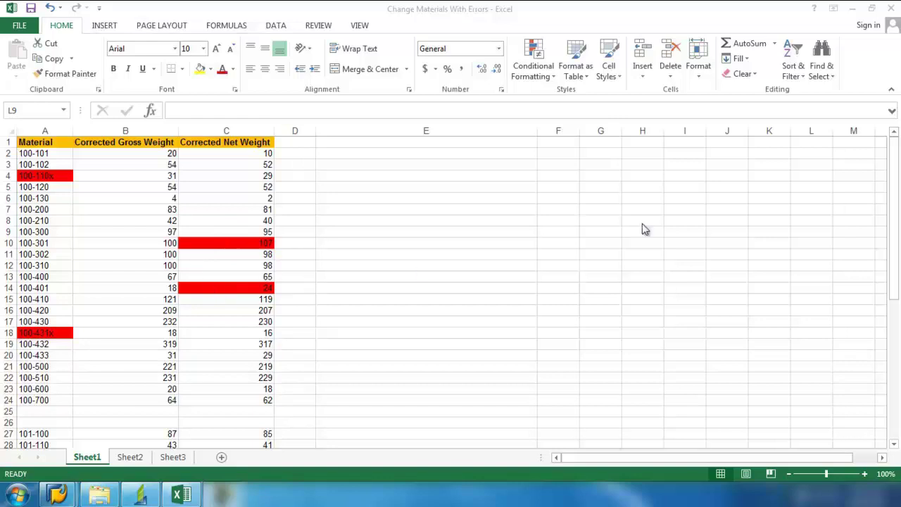
Step: Bring the spreadsheet into focus and scroll through its rows
left_click(896, 268)
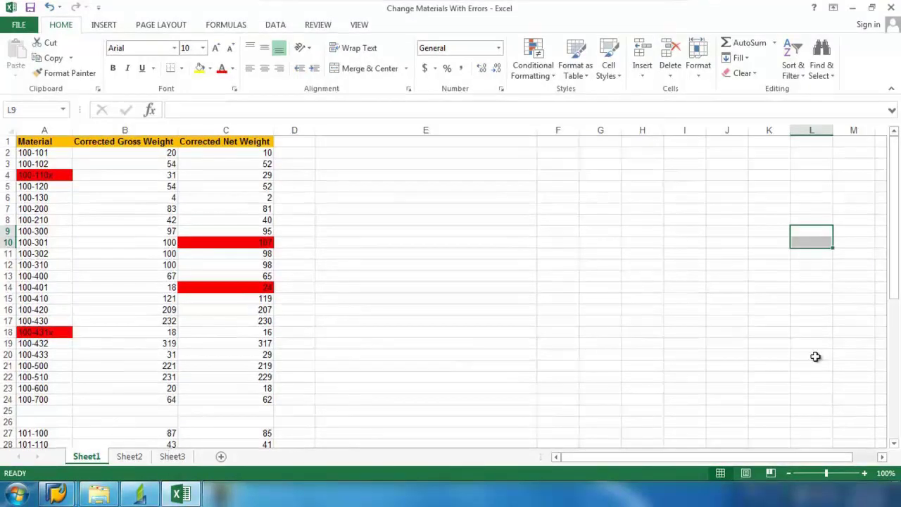
left_click_drag(892, 247, 893, 324)
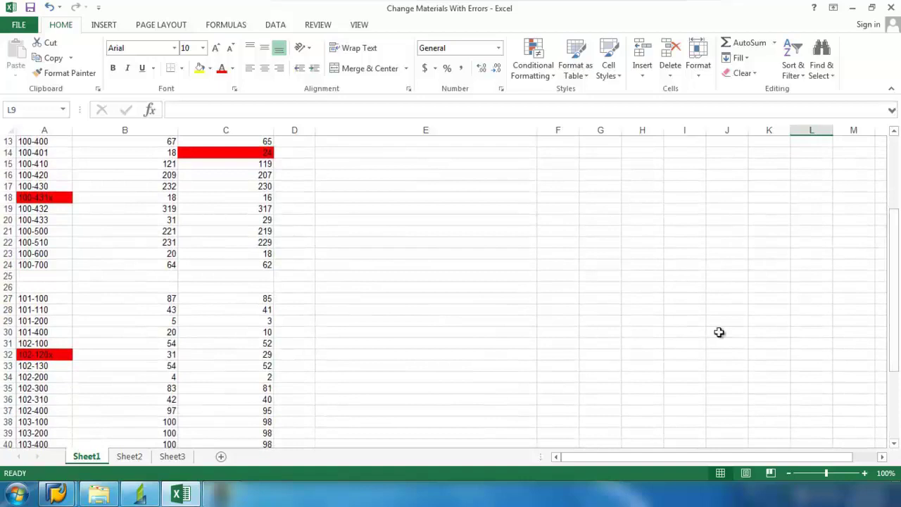
left_click_drag(891, 312, 896, 232)
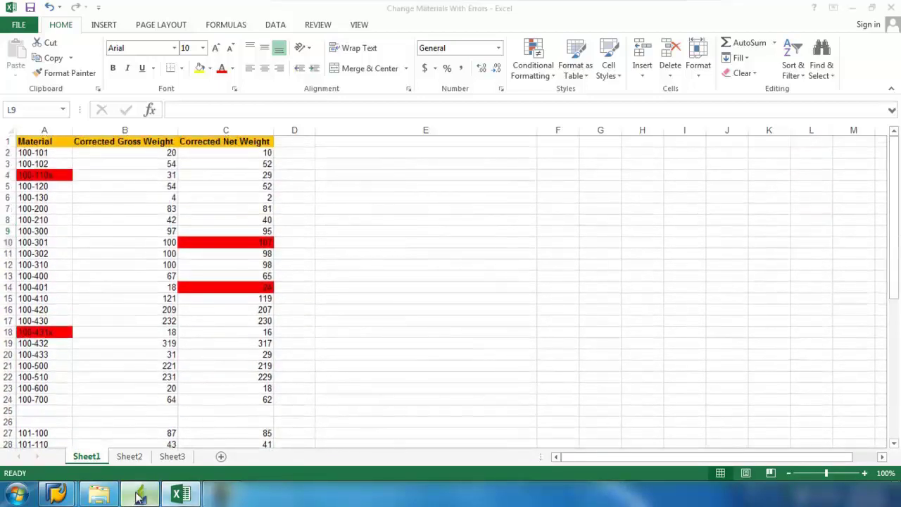
Step: Start a new Process Runner recording for transaction MM02 and confirm the SAP logon
left_click(135, 495)
left_click(183, 263)
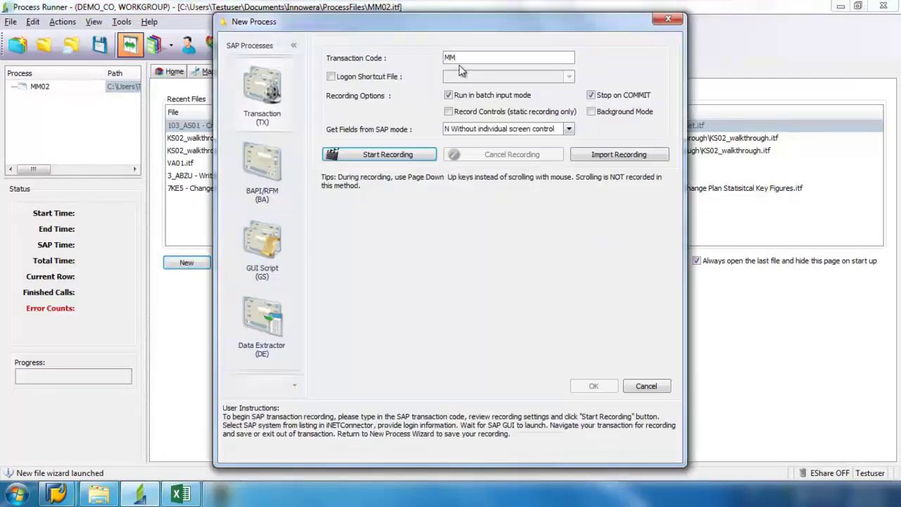
type("MM02")
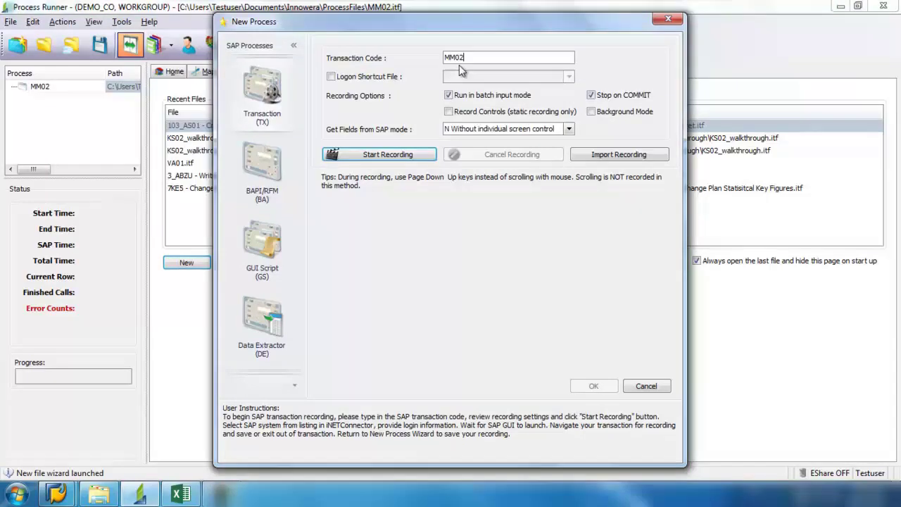
left_click(389, 156)
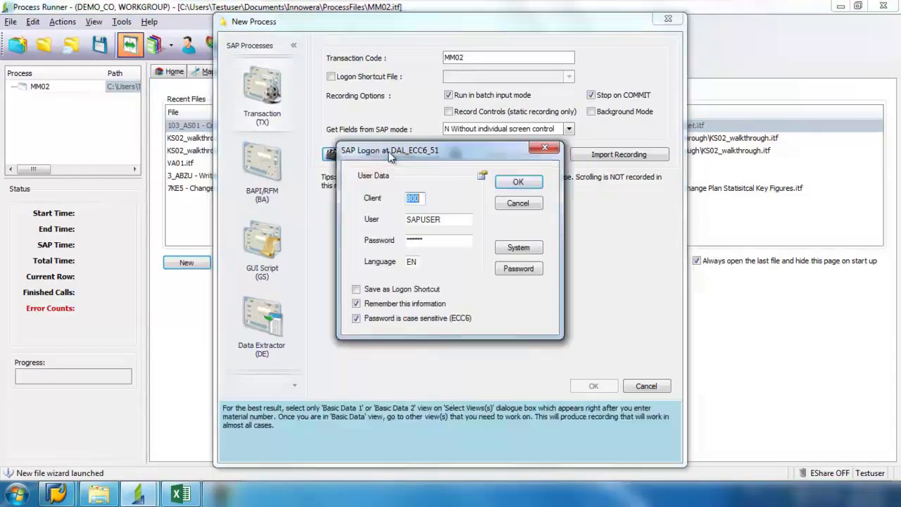
left_click(529, 183)
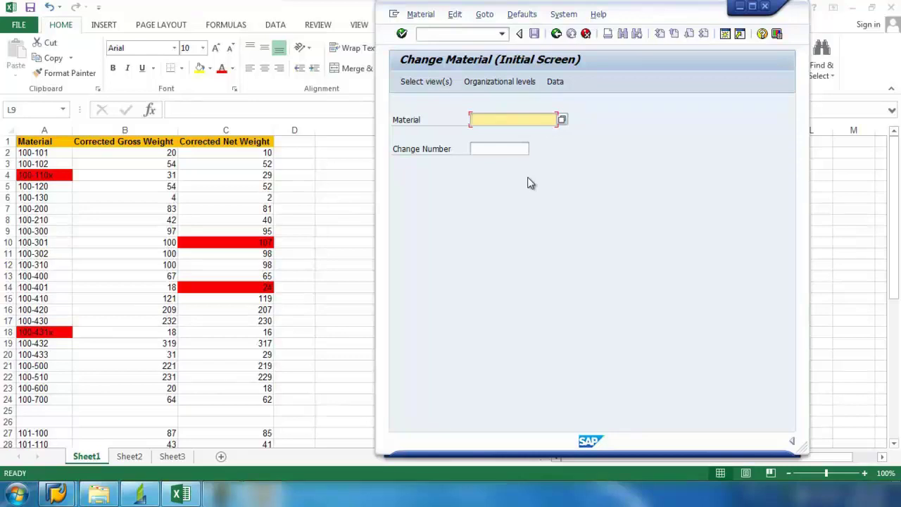
Step: Open material 100-101 in MM02 with the Basic Data 1 view
type("1")
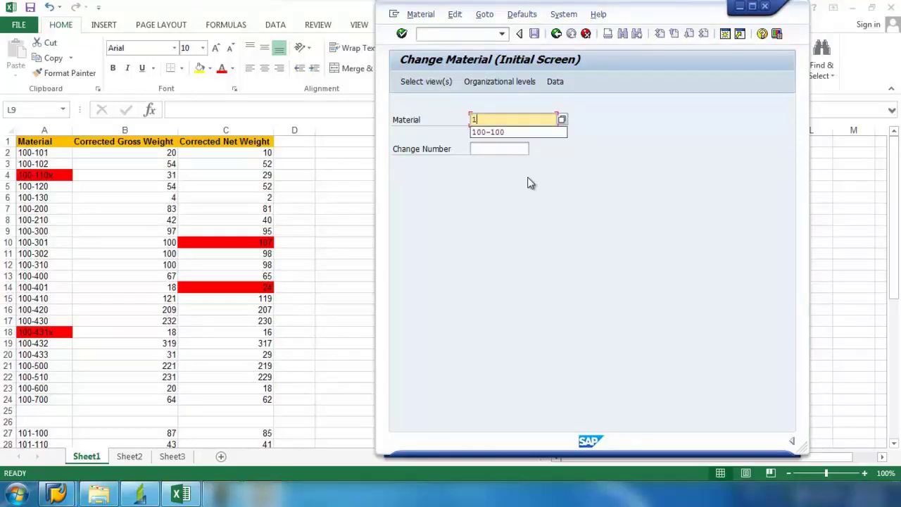
type("00-1")
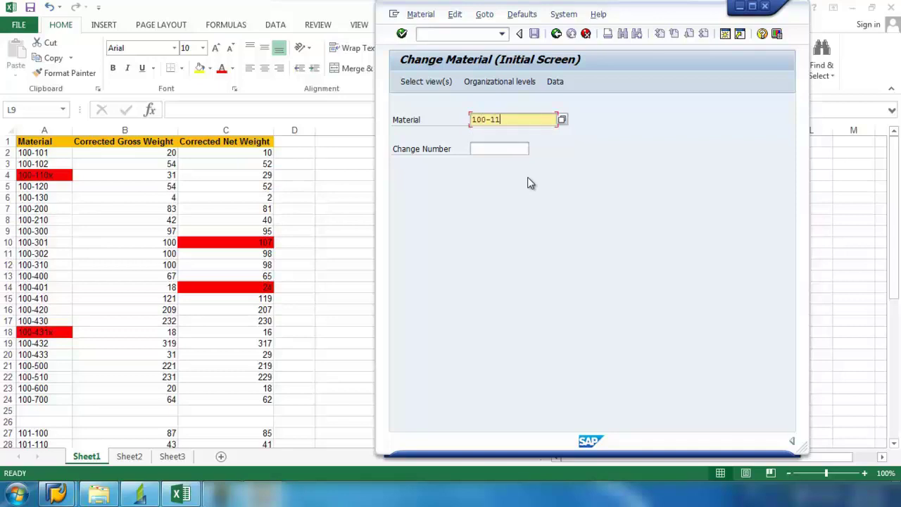
type("01")
left_click(402, 34)
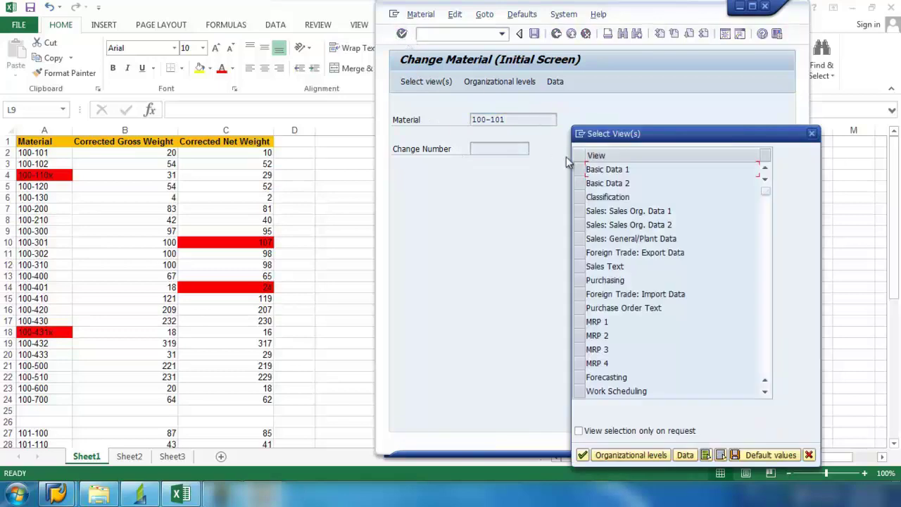
left_click(581, 170)
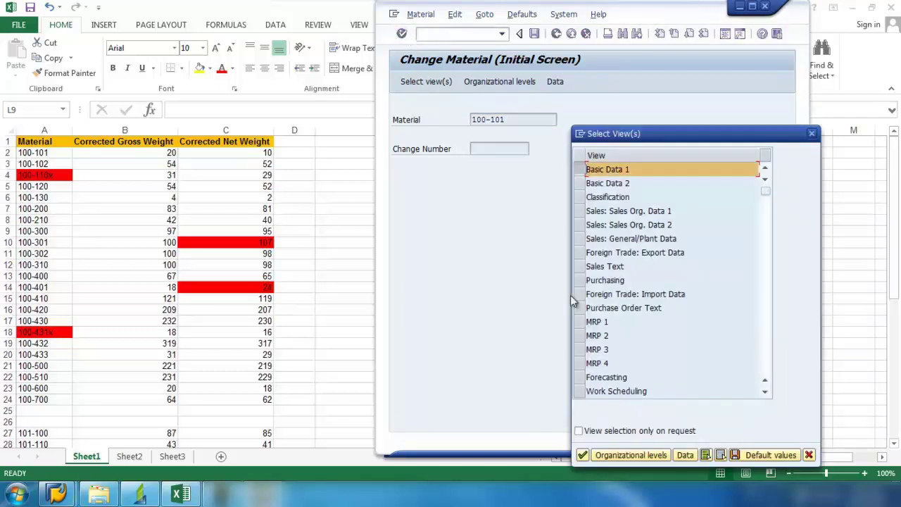
left_click(582, 455)
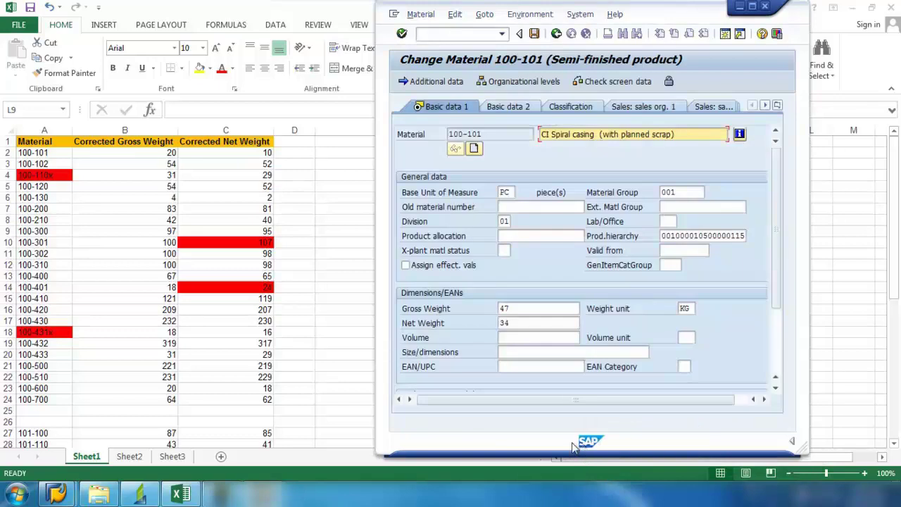
Step: Change gross weight from 47 to 20 and net weight from 34 to 10, then save
left_click(518, 311)
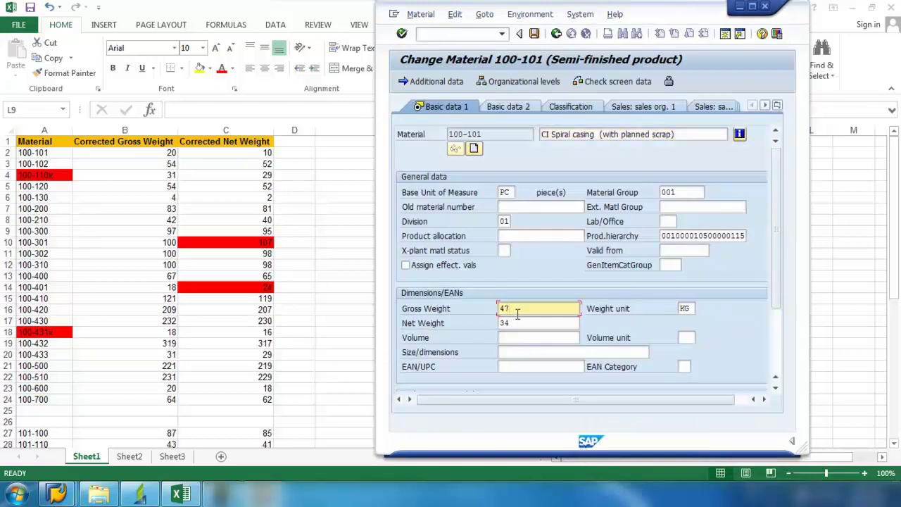
key("BackSpace")
key("BackSpace")
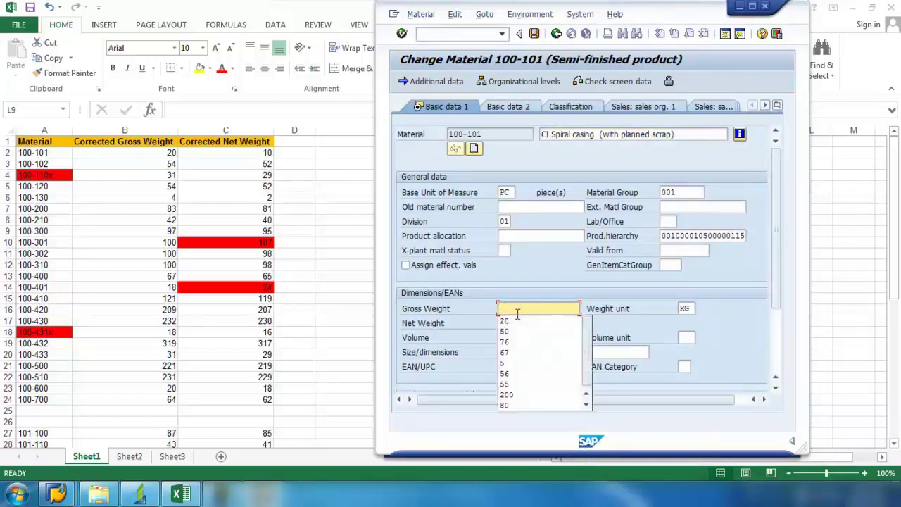
type("20")
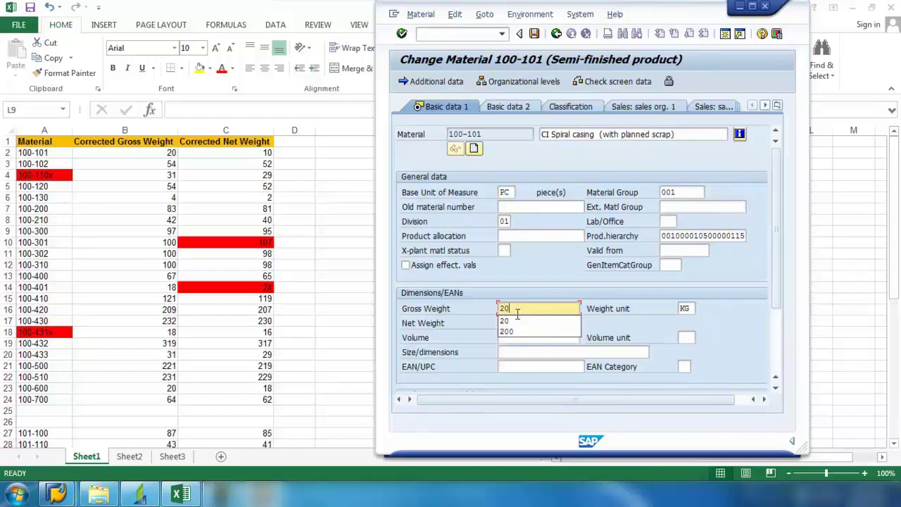
left_click(518, 323)
type("34")
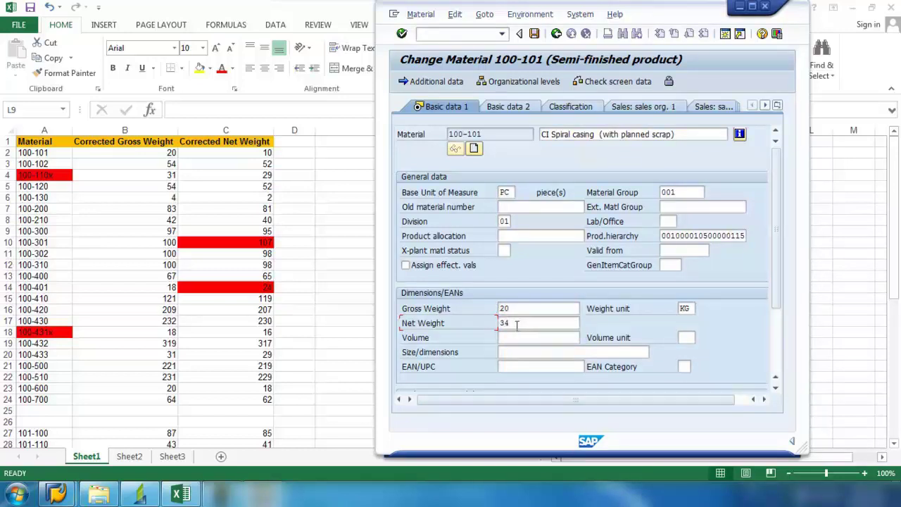
key("BackSpace")
key("BackSpace")
type("1")
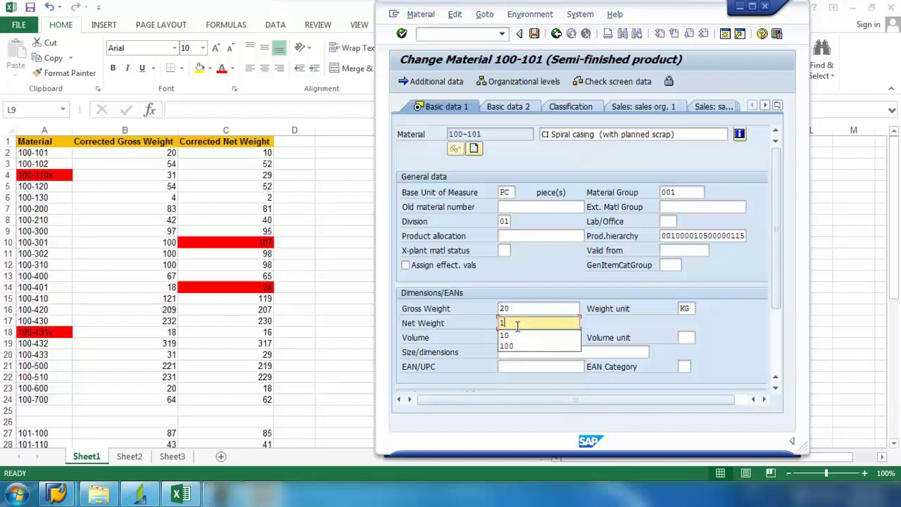
type("0")
left_click(402, 34)
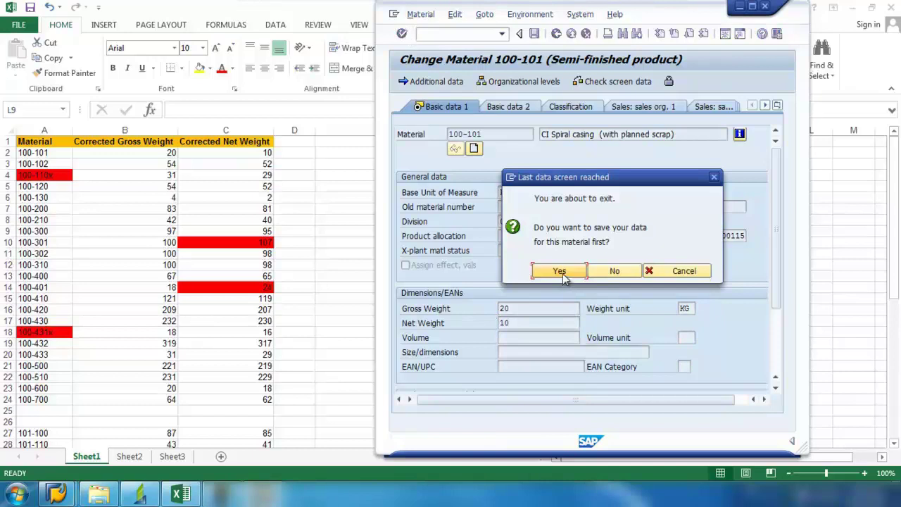
left_click(562, 273)
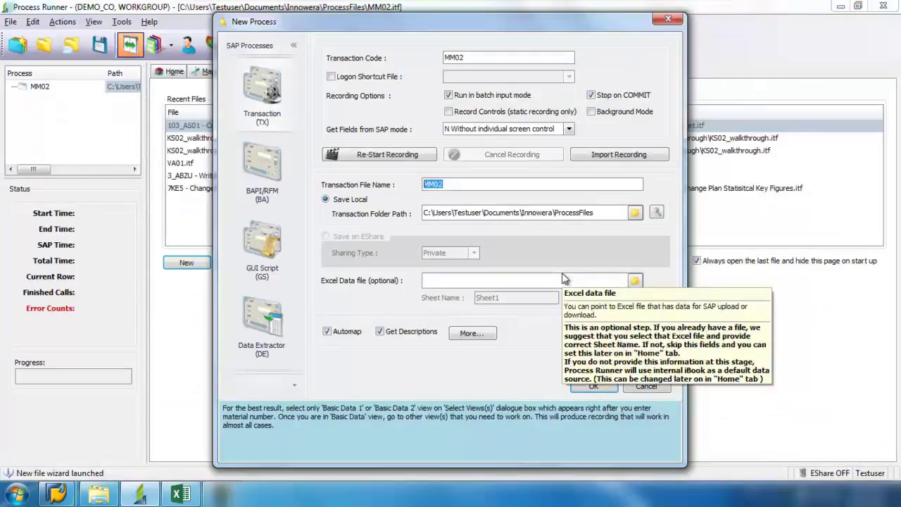
Step: Use Sheet1 of 'Change Materials With Errors.xlsx' as the process data and finish the wizard
left_click(636, 281)
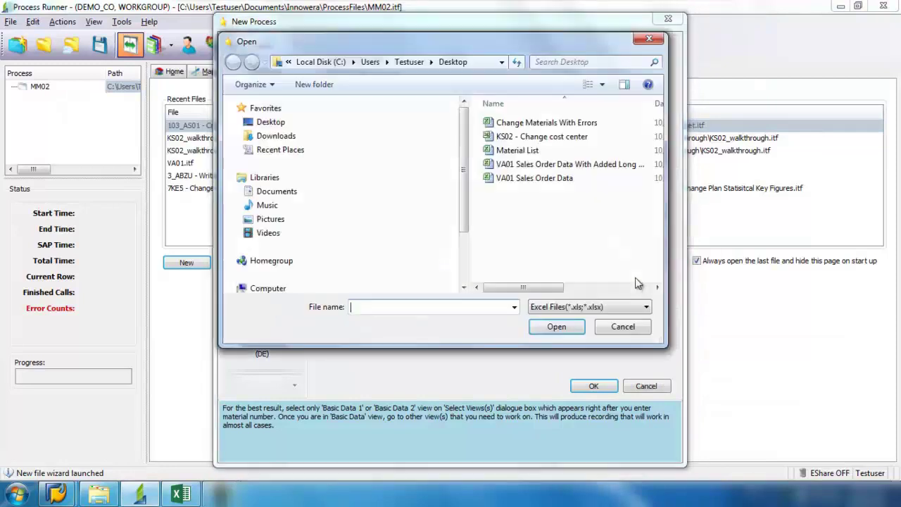
scroll(433, 233, "down", 2)
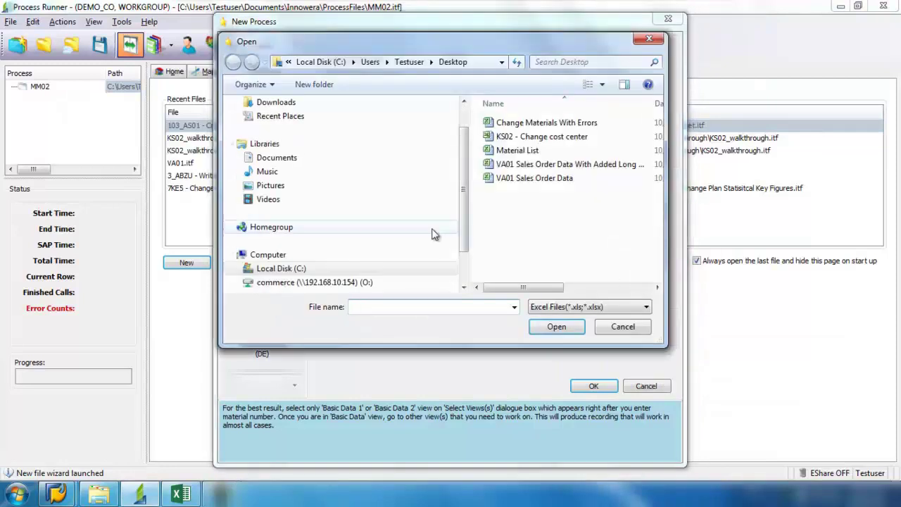
left_click(556, 124)
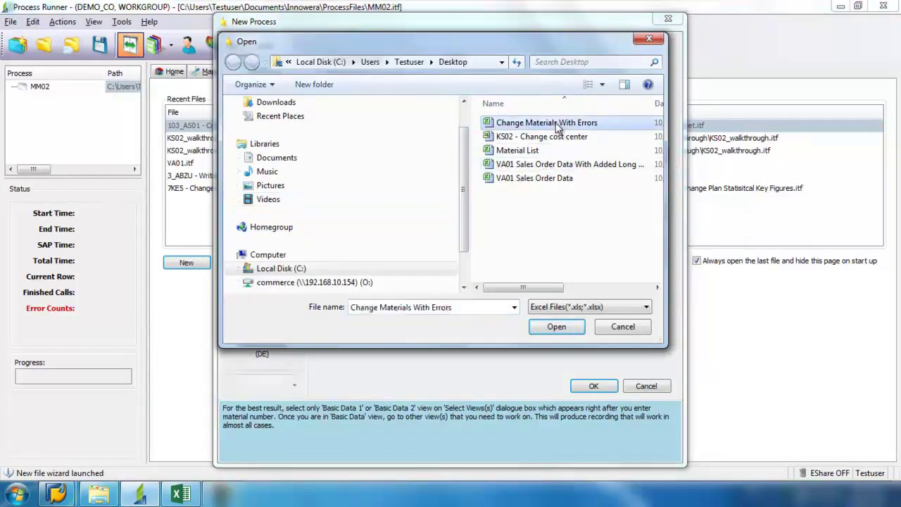
left_click(555, 326)
left_click(509, 298)
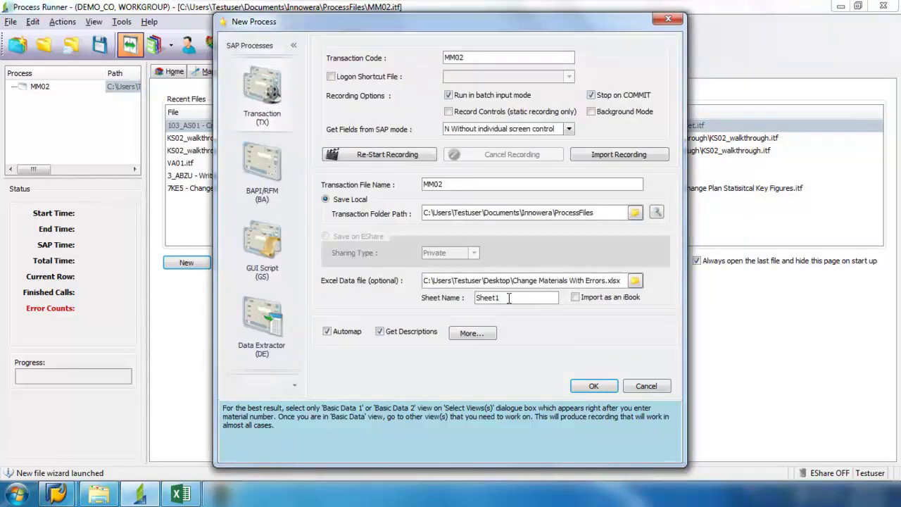
left_click(594, 386)
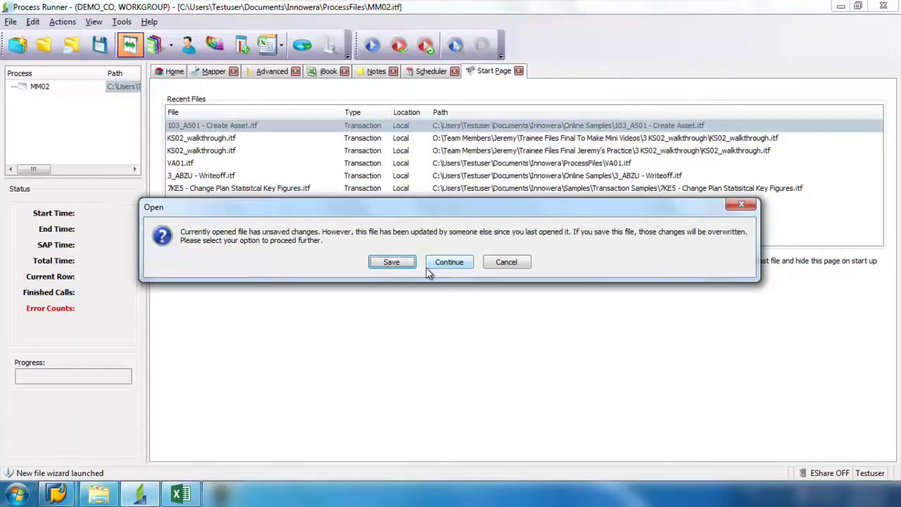
Step: Open the MM02 process, review its field-to-column mapping, and show the run settings
left_click(403, 263)
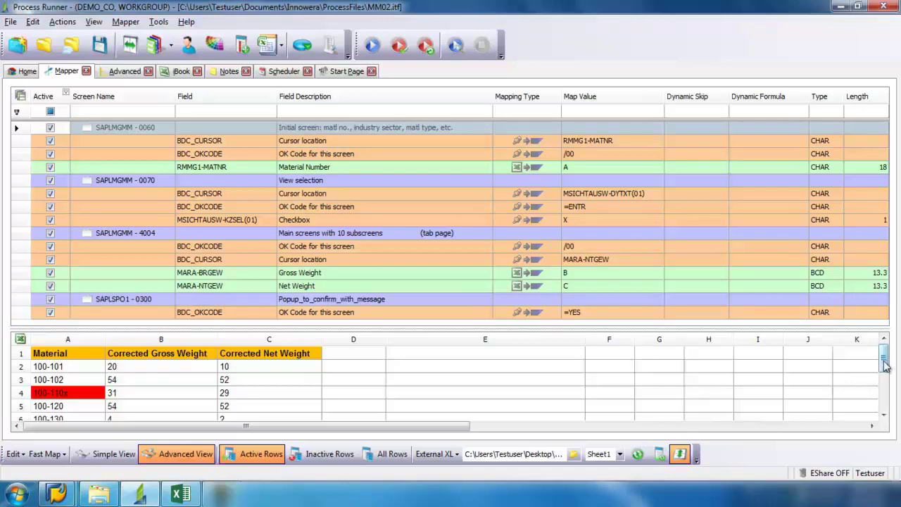
mouse_move(885, 364)
left_mouse_down()
mouse_move(885, 392)
mouse_move(890, 352)
left_mouse_up()
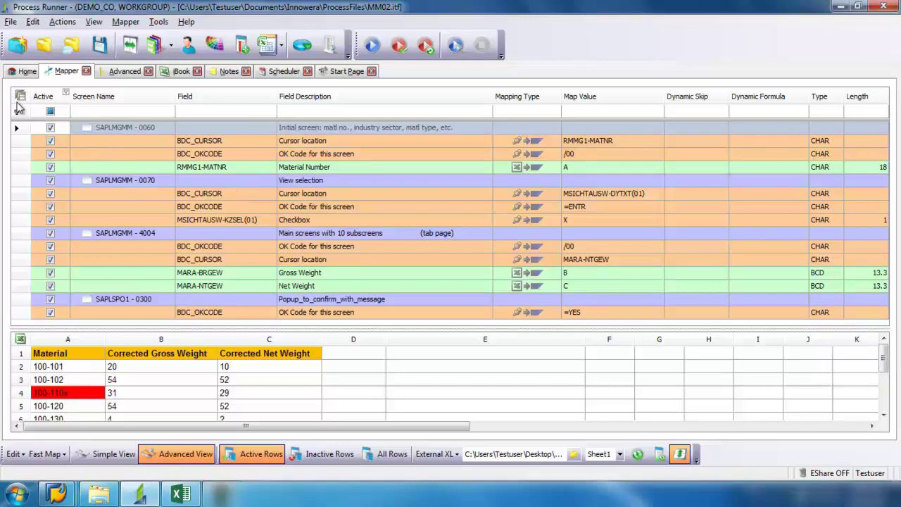
left_click(25, 72)
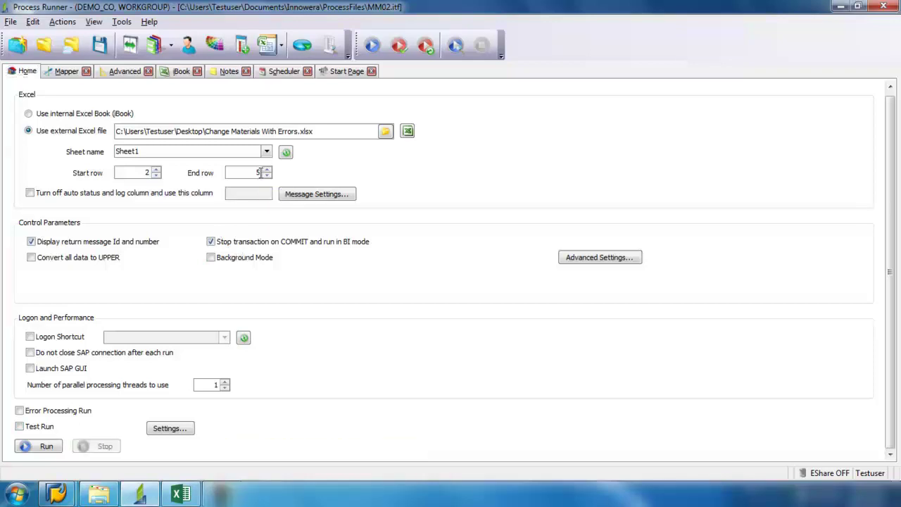
Step: Set the end row to 50 and launch a Test Run, accepting the warning and SAP logon
scroll(260, 174, "up", 1)
key("BackSpace")
type("50")
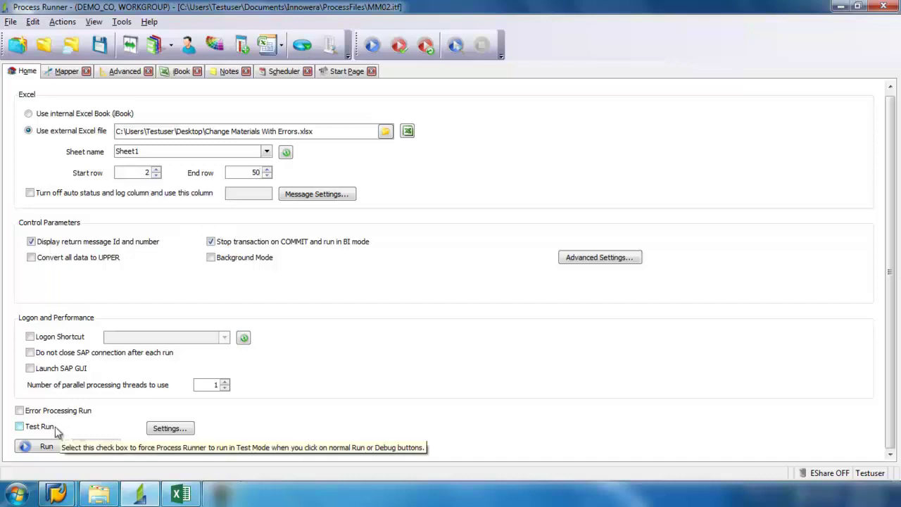
left_click(20, 427)
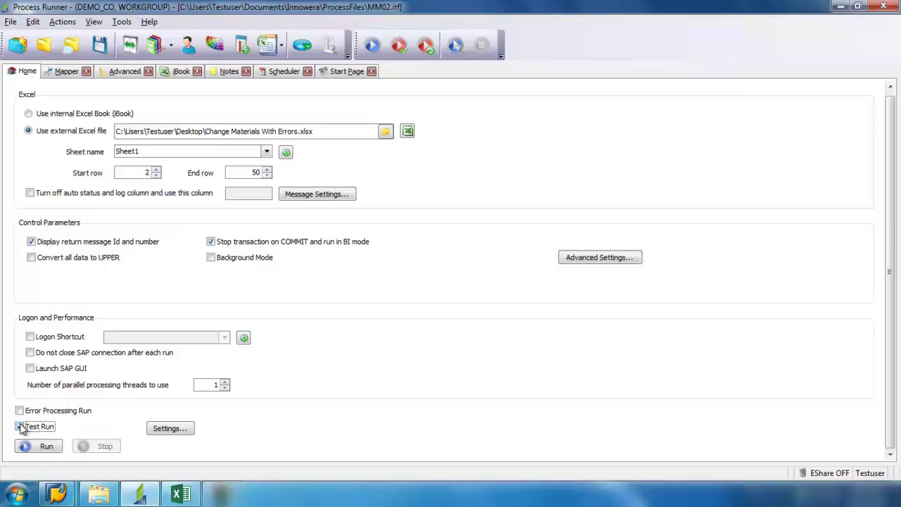
left_click(45, 446)
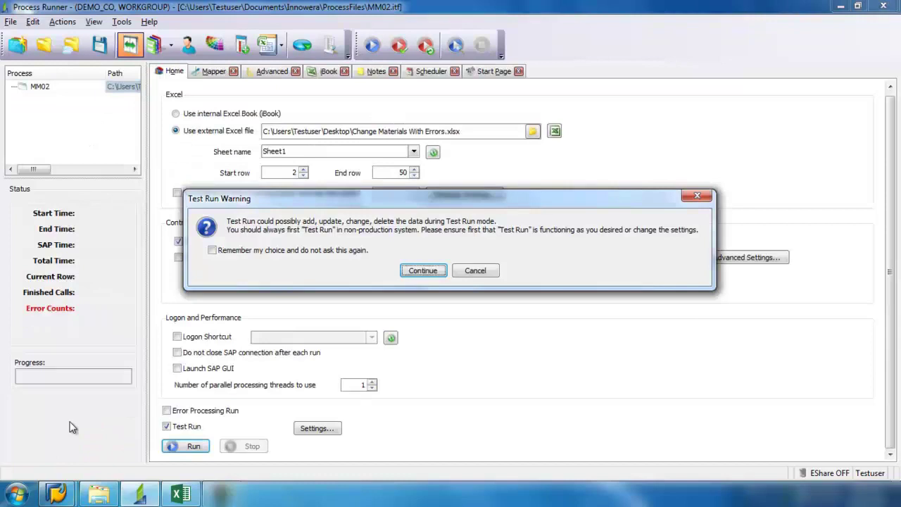
left_click(435, 270)
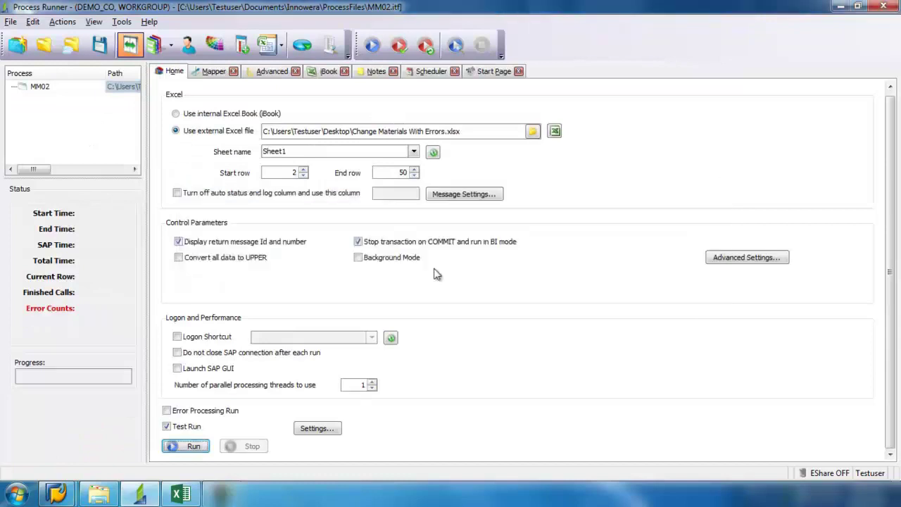
left_click(518, 182)
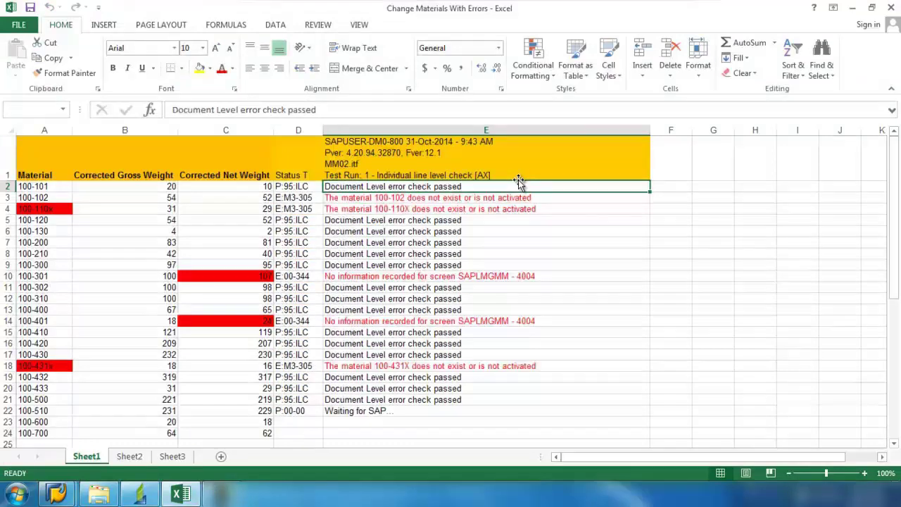
Step: Scroll through the workbook to review each row's test-run status message
left_click(896, 238)
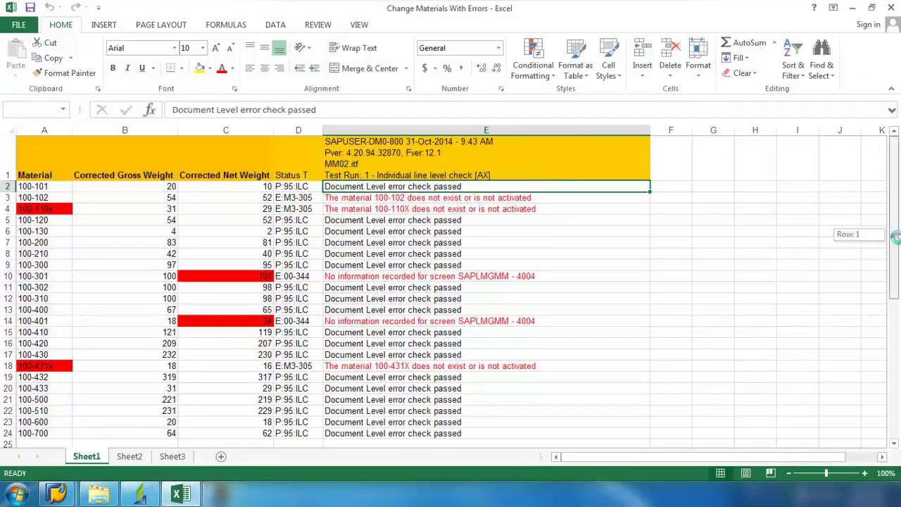
left_click_drag(896, 238, 892, 192)
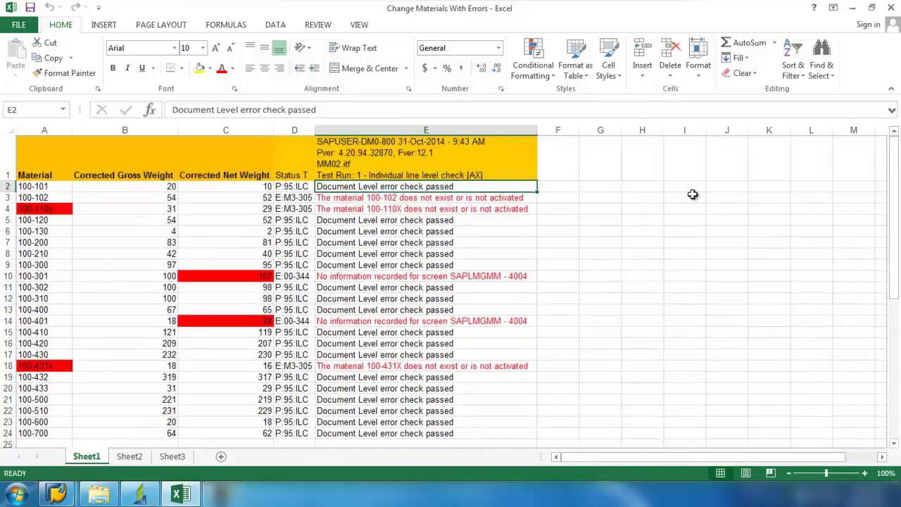
Step: Correct cell A2 to 100-100 and A3 to 100-101, then return to Process Runner
left_click(50, 189)
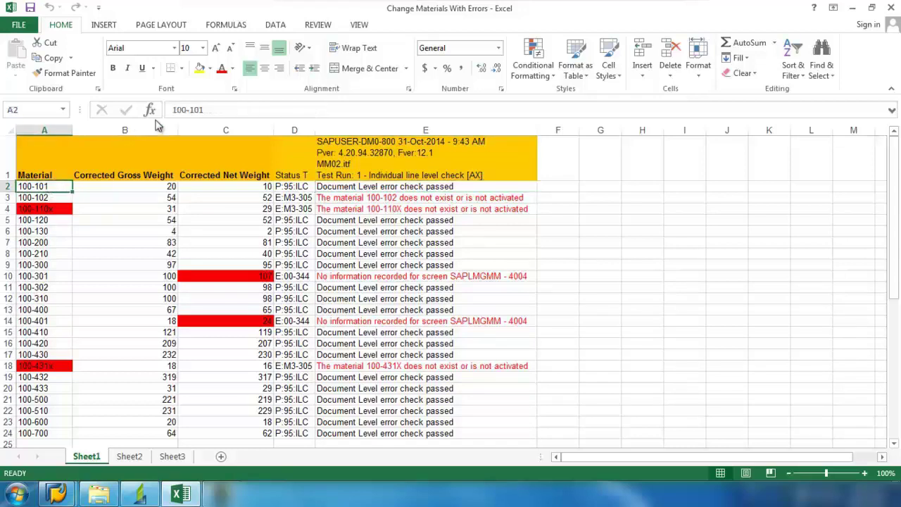
left_click(210, 109)
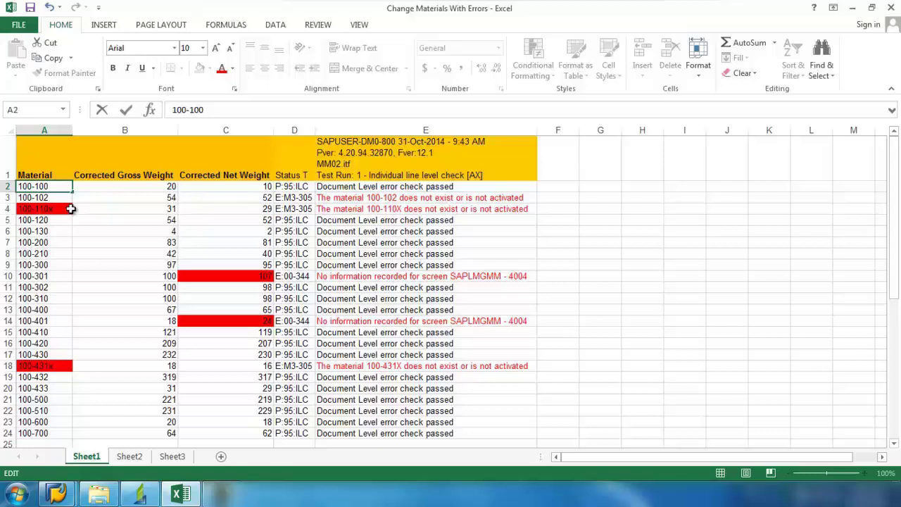
left_click(62, 200)
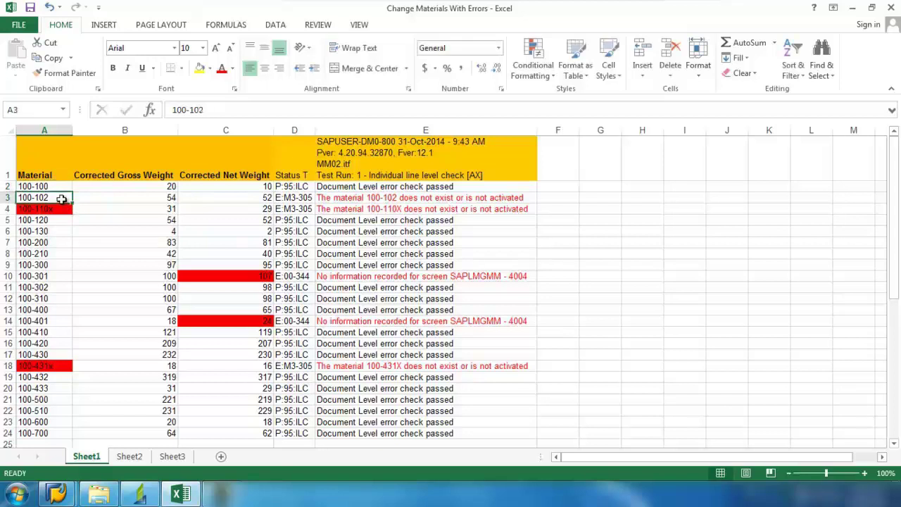
left_click(216, 109)
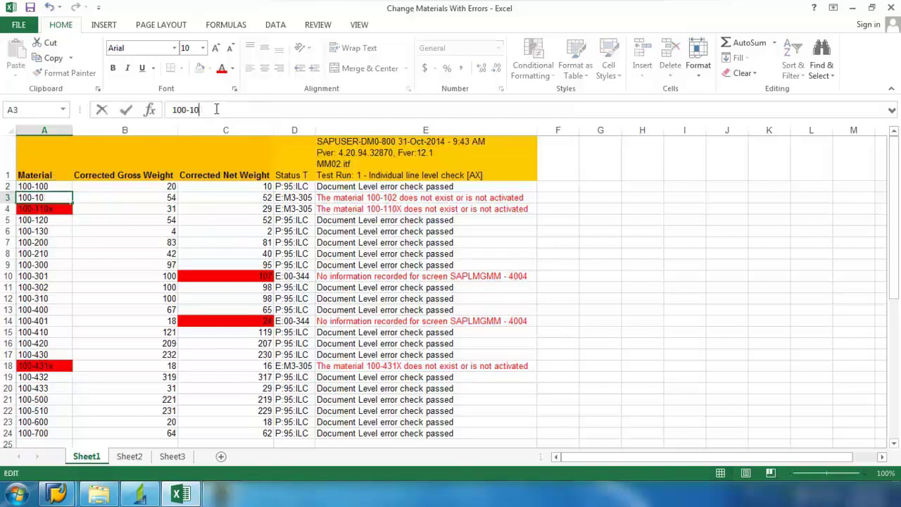
type("1")
left_click(601, 209)
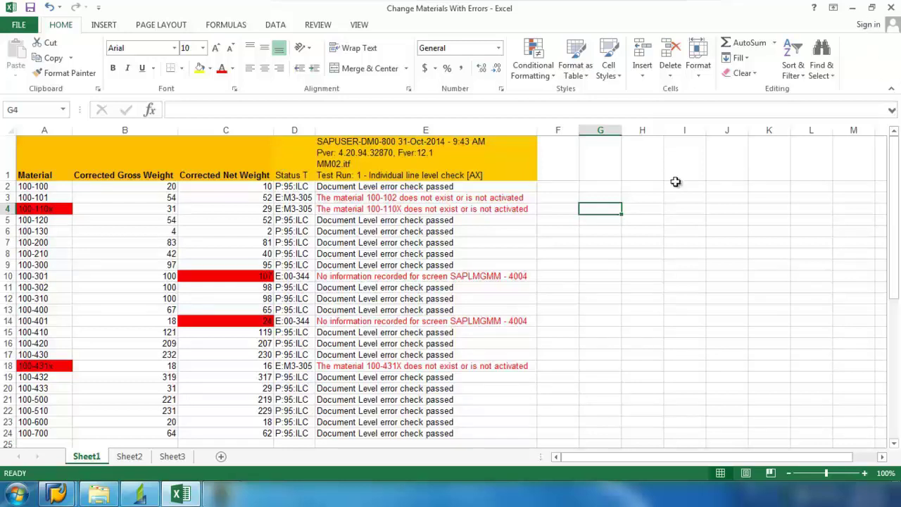
left_click(140, 493)
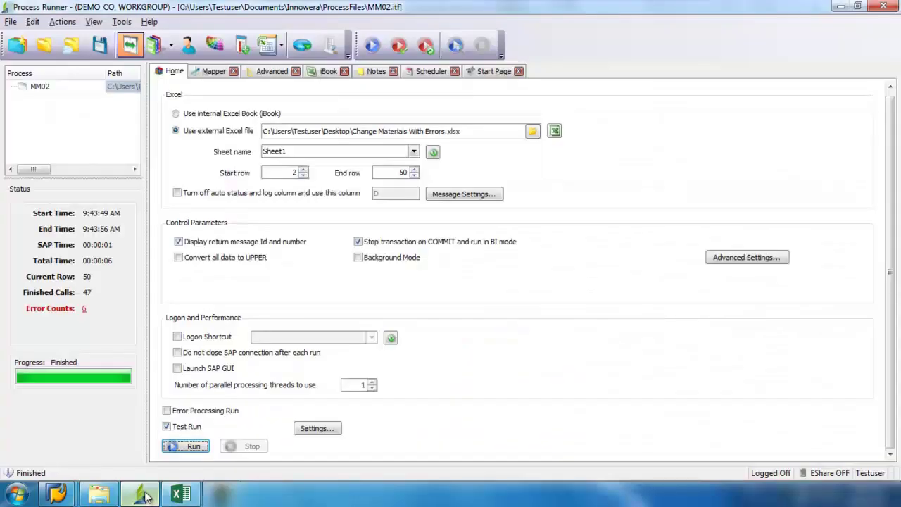
Step: Turn off Test Run and start the live run on rows 2–50, confirming the SAP logon
left_click(167, 427)
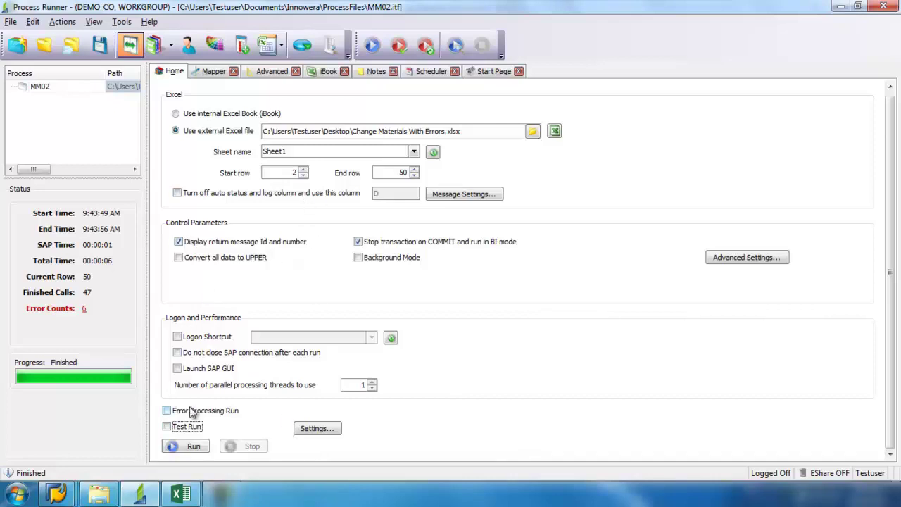
left_click(189, 448)
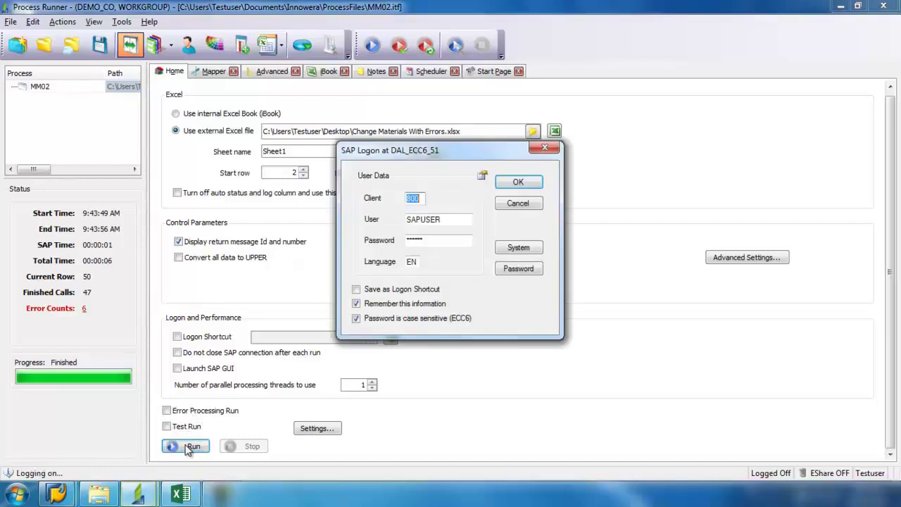
left_click(521, 181)
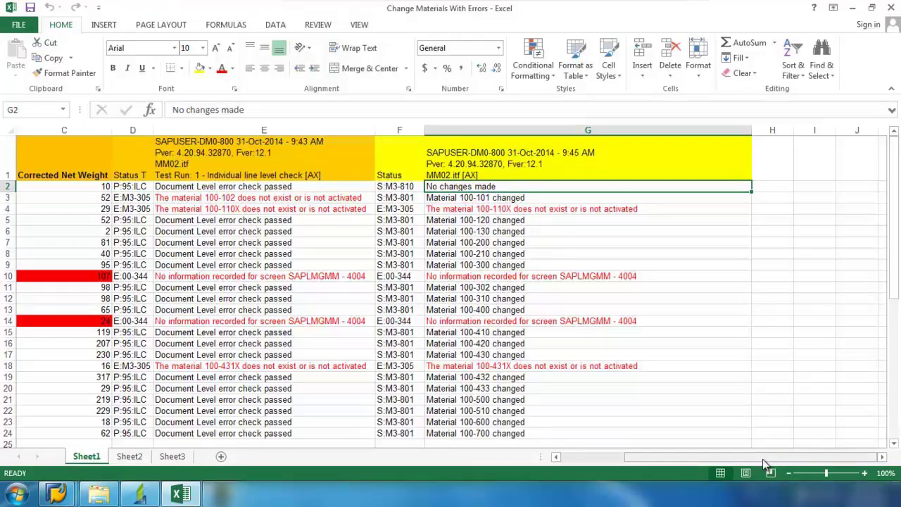
Step: Scroll the sheet left to show material columns A–B beside the live results
left_click_drag(737, 458, 624, 453)
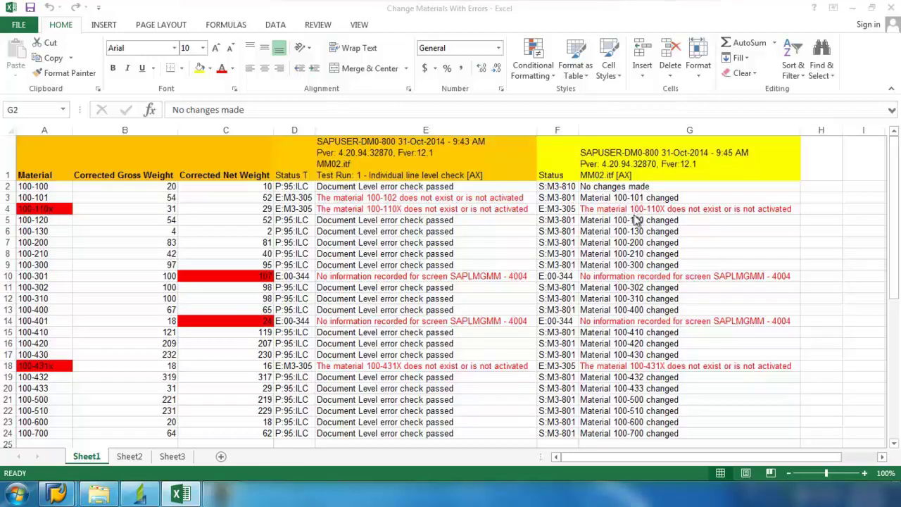
Step: Delete columns D and E holding the old test-run status and log entirely
left_click(303, 154)
left_click_drag(303, 154, 340, 217)
right_click(341, 218)
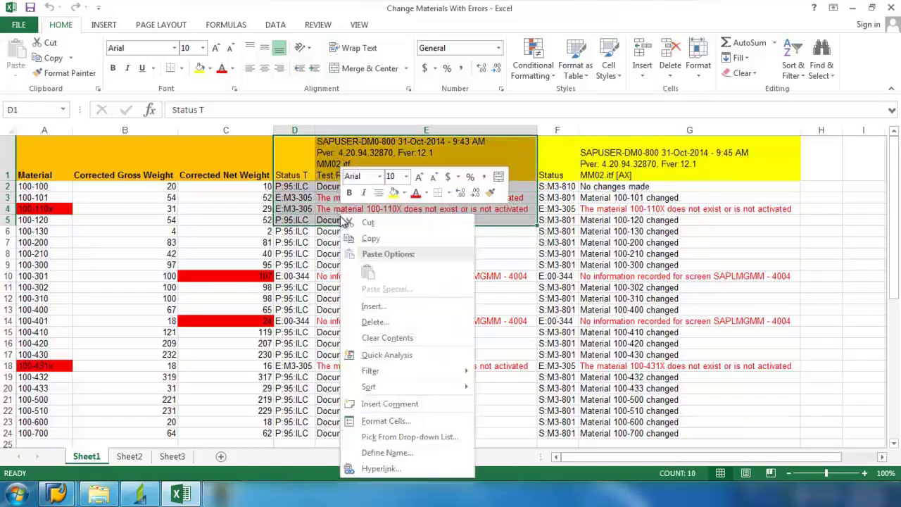
left_click(373, 321)
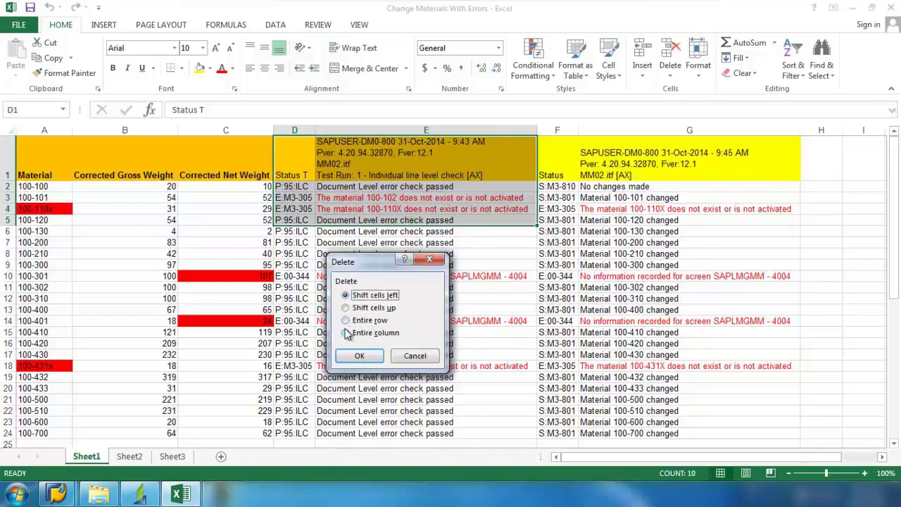
left_click(346, 333)
left_click(356, 356)
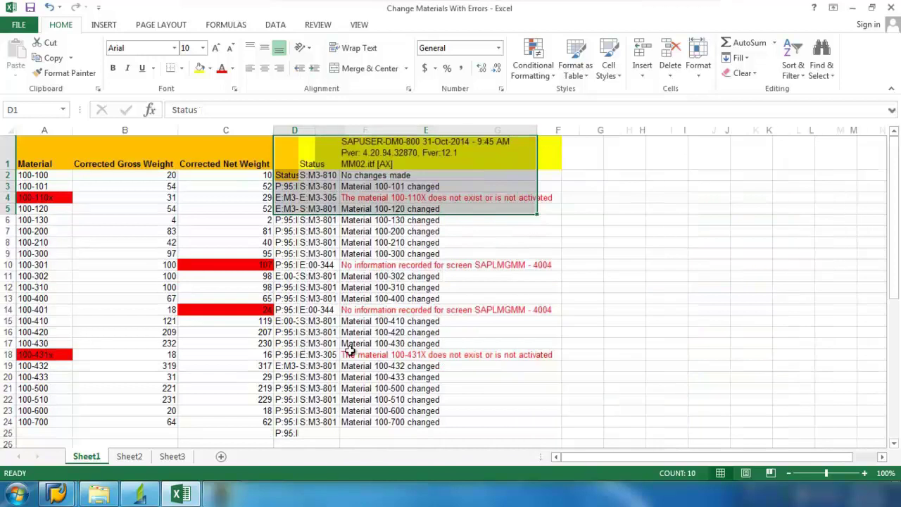
left_click(582, 231)
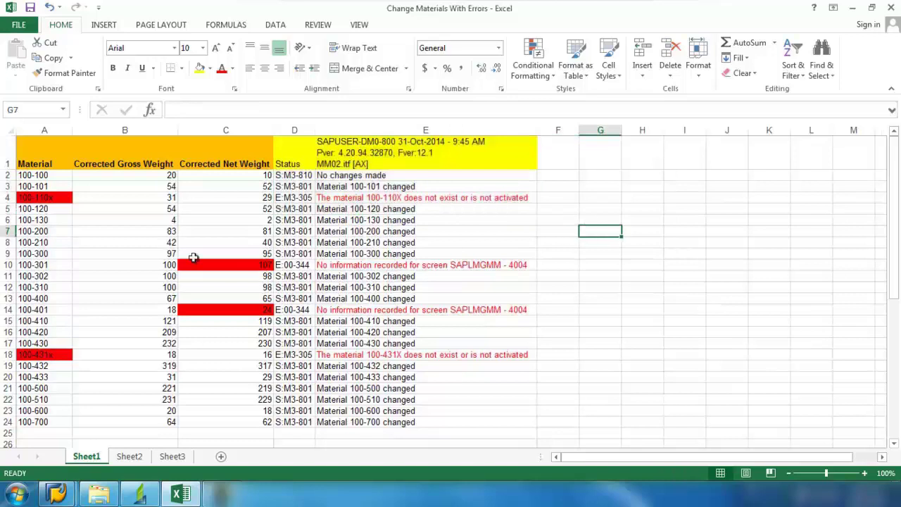
Step: Correct row 4's material to 100-110 and fix row 10's weights (107, net weight 100)
left_click(61, 201)
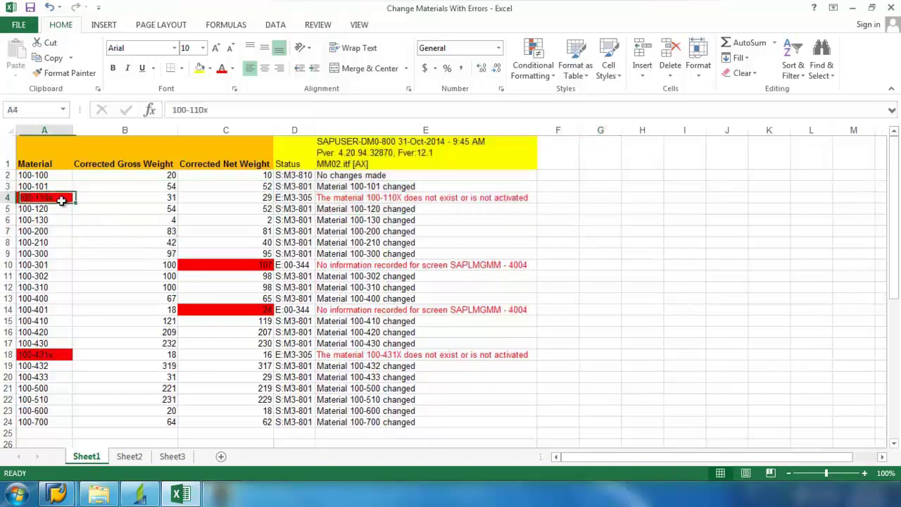
left_click(224, 108)
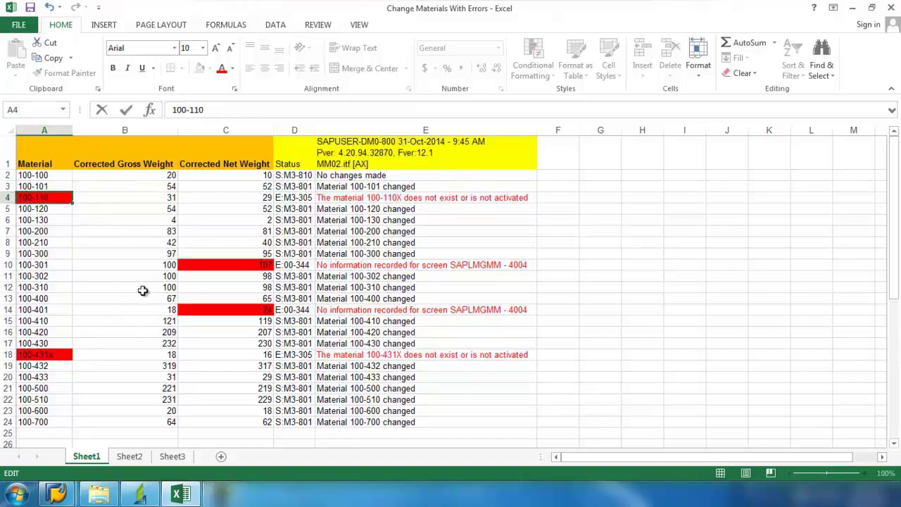
left_click(215, 265)
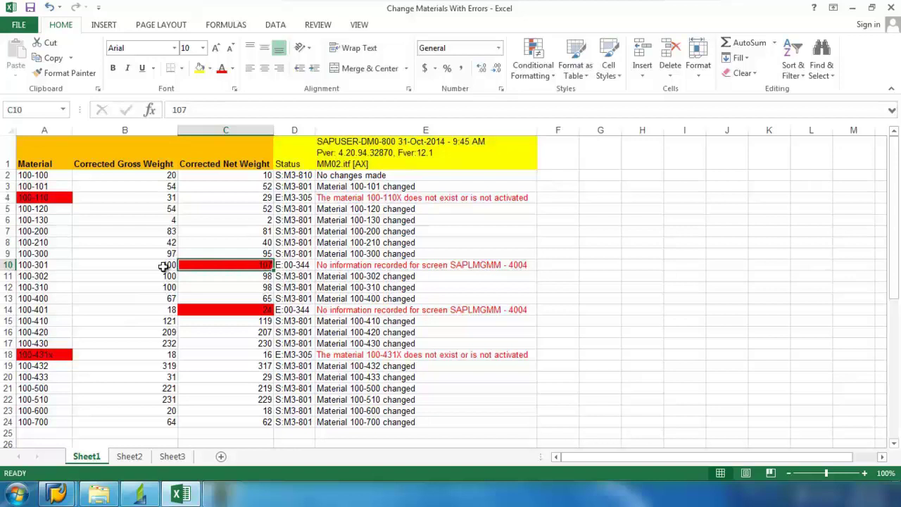
left_click(164, 266)
left_click(186, 110)
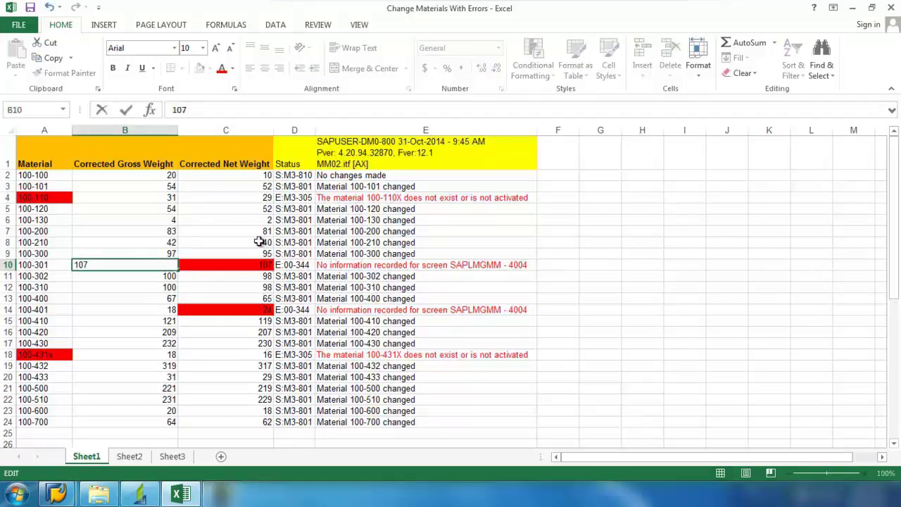
left_click(248, 264)
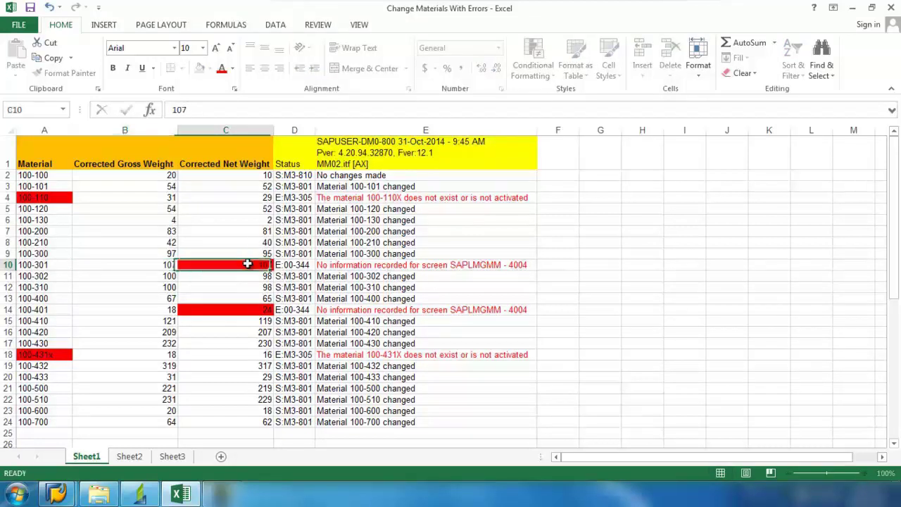
left_click(193, 111)
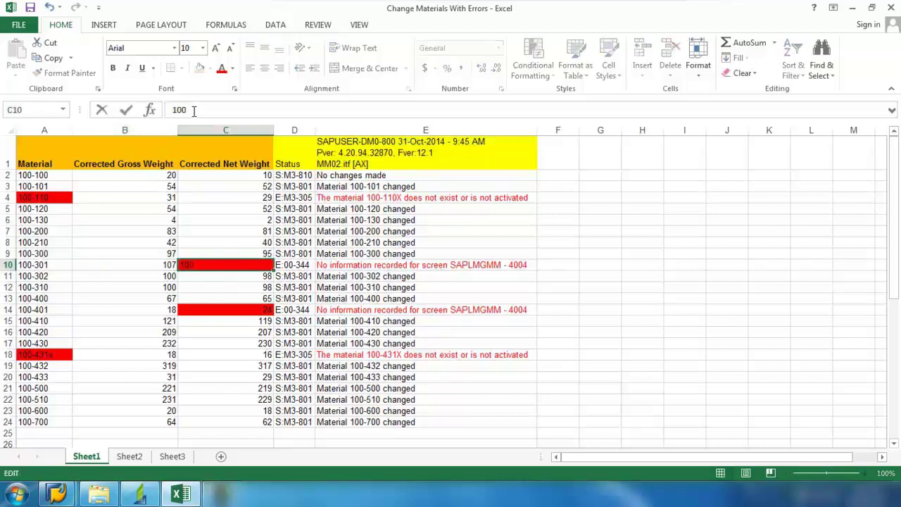
Step: Set material 100-401's gross weight to 24 and net weight to 18
left_click(172, 309)
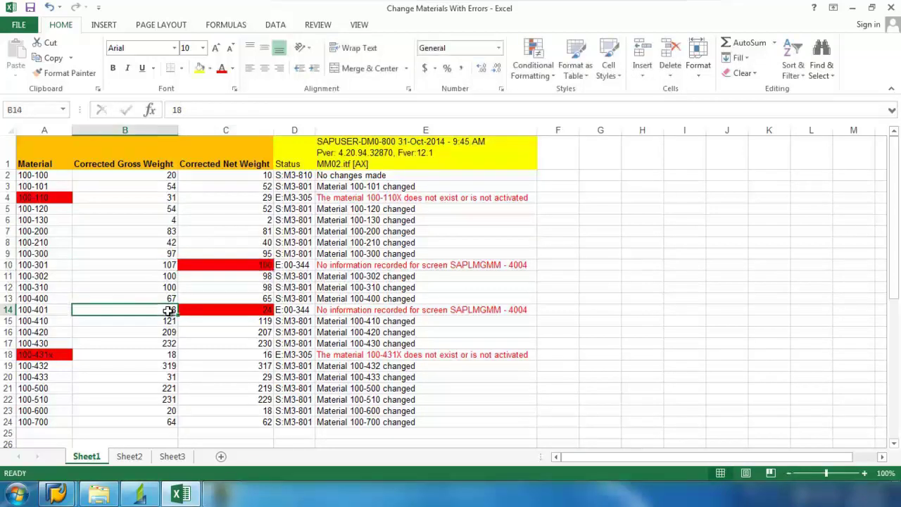
left_click(189, 111)
key("BackSpace")
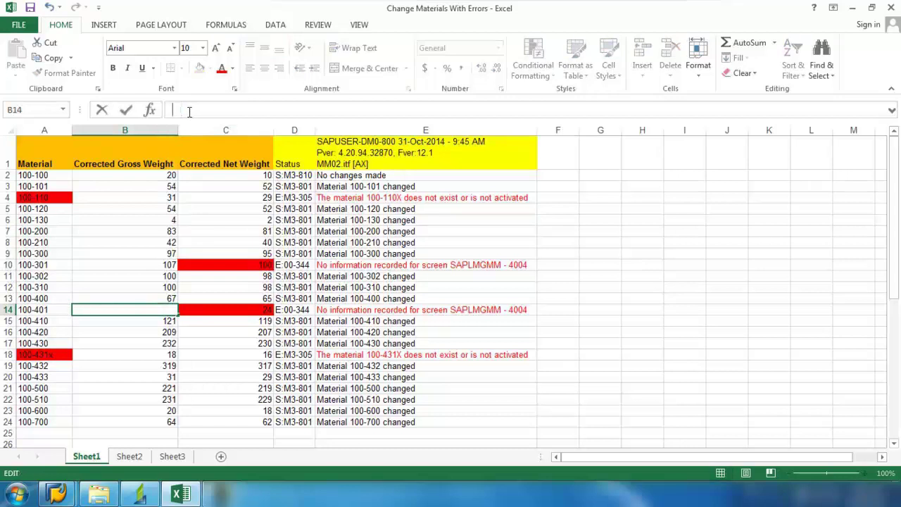
type("24")
left_click(220, 307)
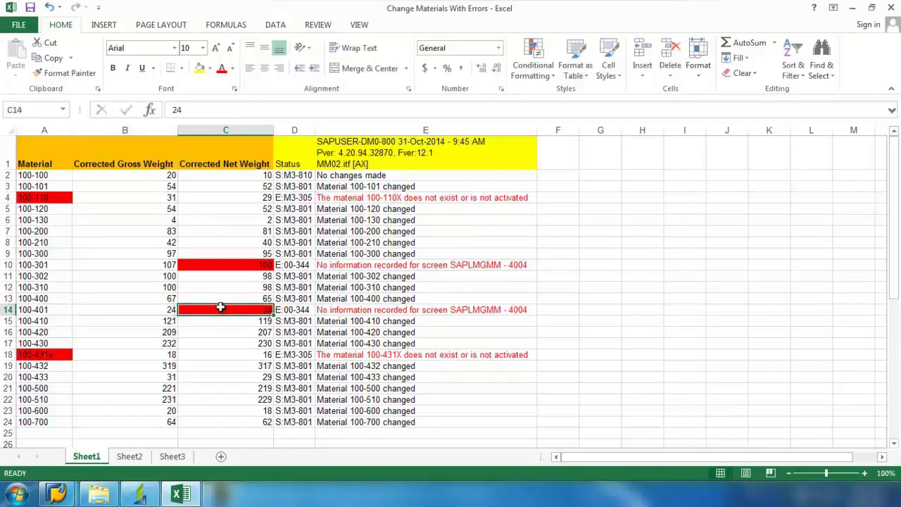
left_click(188, 111)
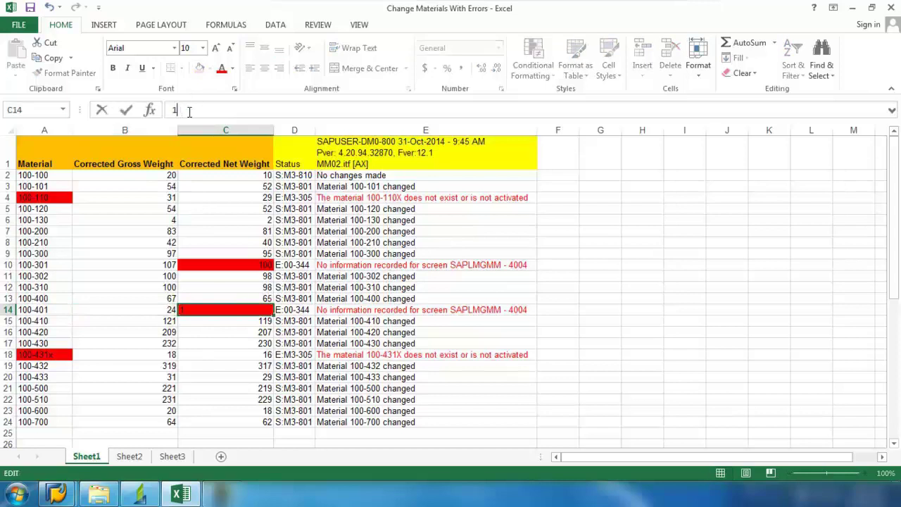
left_click(201, 363)
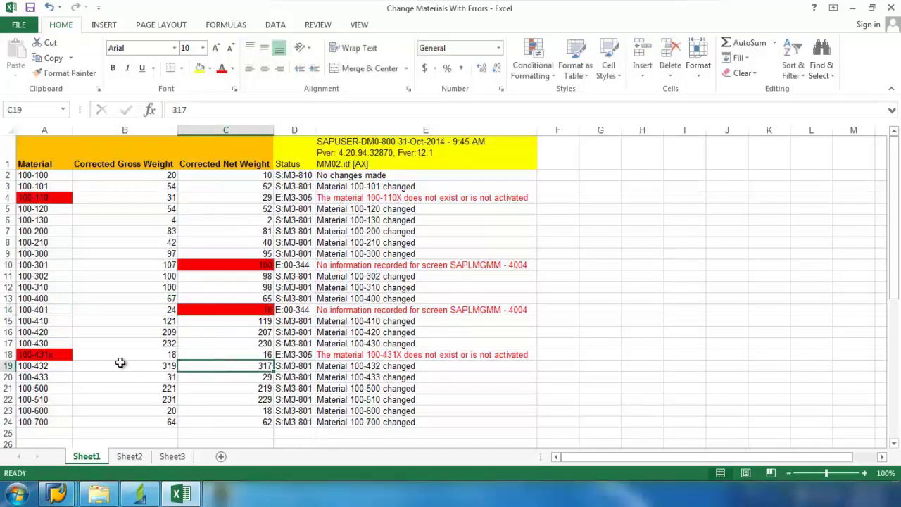
Step: Correct row 18's material number from 100-431X to 100-431
left_click(59, 356)
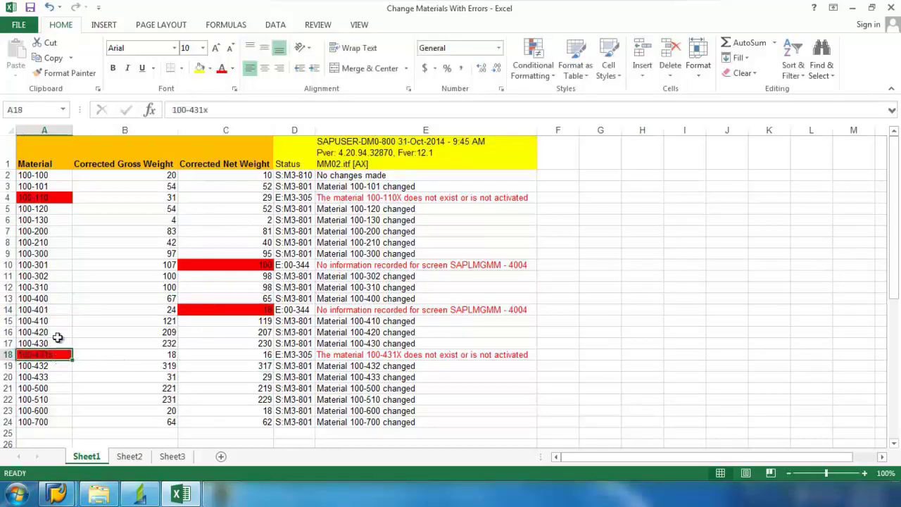
left_click(208, 111)
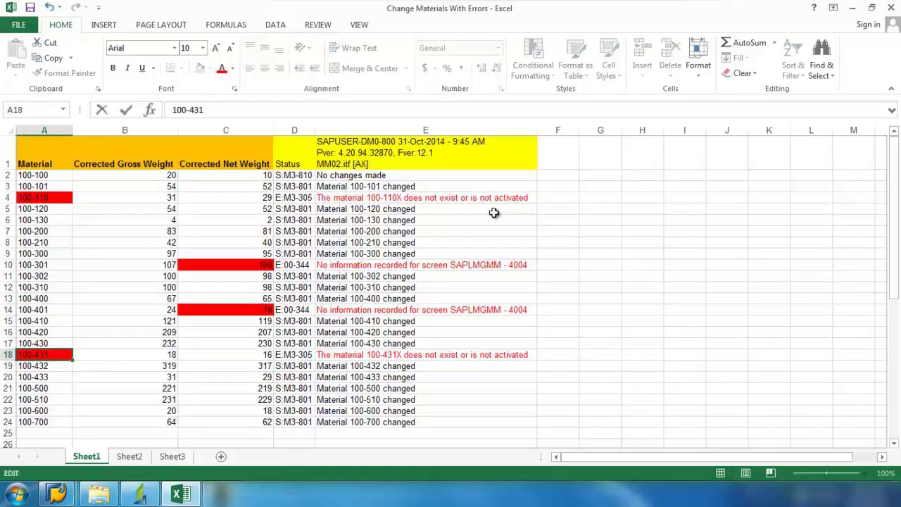
left_click(645, 320)
left_click_drag(899, 270, 897, 316)
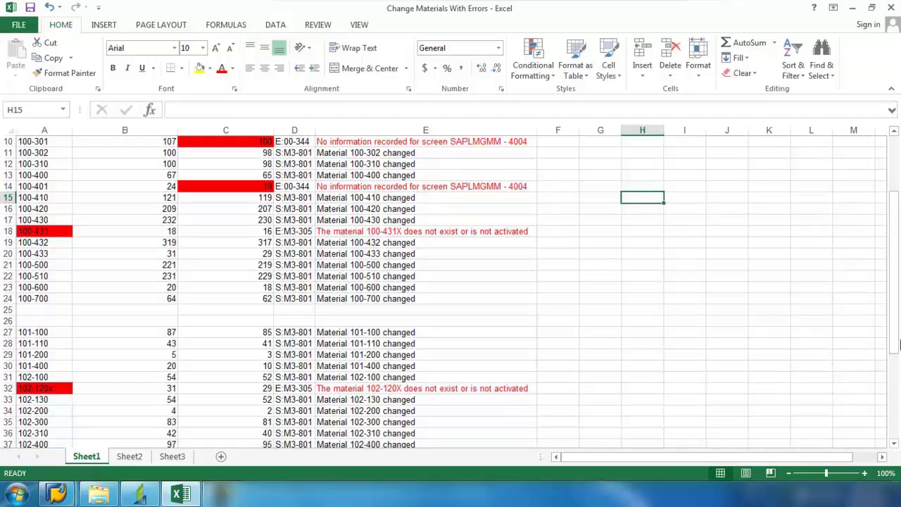
Step: Correct row 32's material number from 102-120x to 102-120
left_click_drag(896, 346, 897, 356)
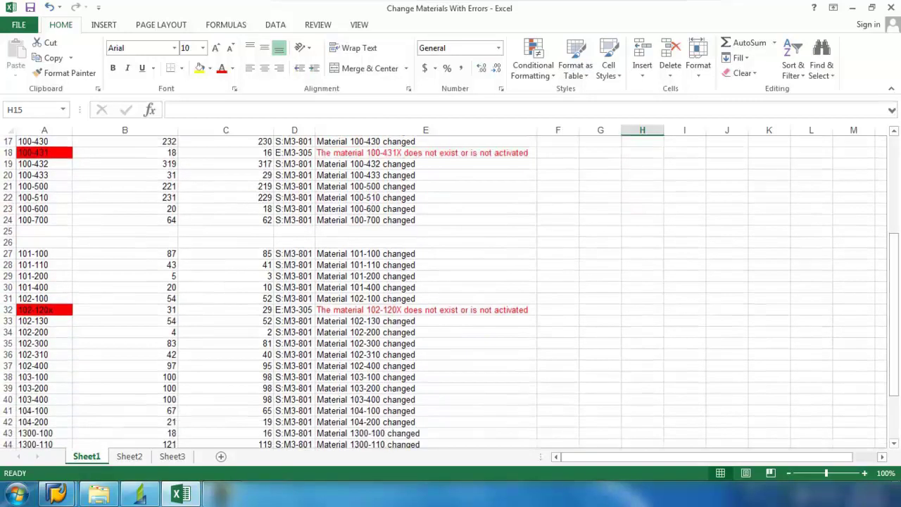
left_click(53, 312)
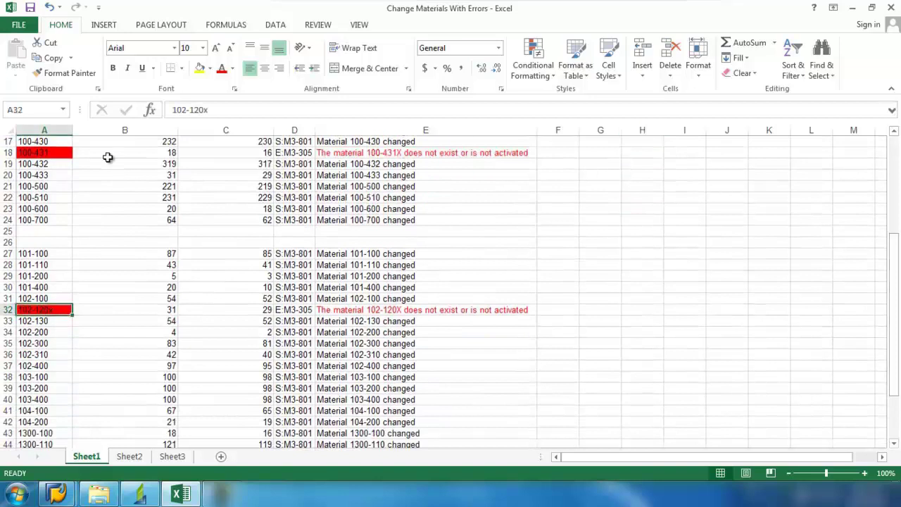
left_click(216, 109)
key("BackSpace")
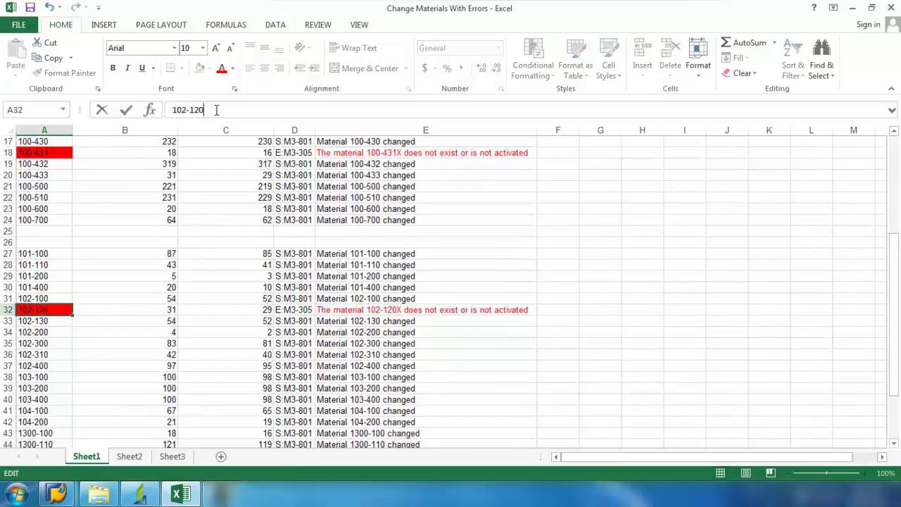
left_click(570, 276)
Step: Scroll back up the sheet and return to the Process Runner window
mouse_move(896, 347)
left_mouse_down()
mouse_move(895, 395)
mouse_move(896, 348)
left_mouse_up()
left_click_drag(899, 218, 899, 218)
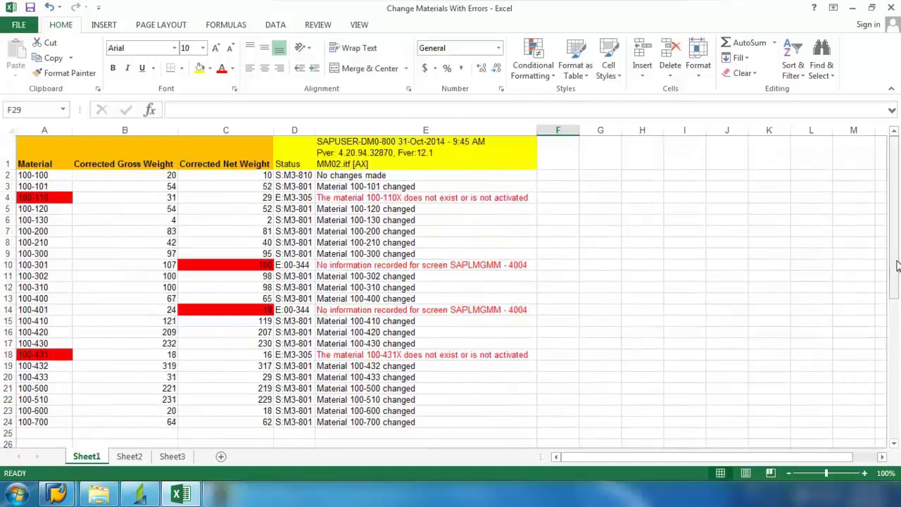
left_click_drag(898, 265, 898, 275)
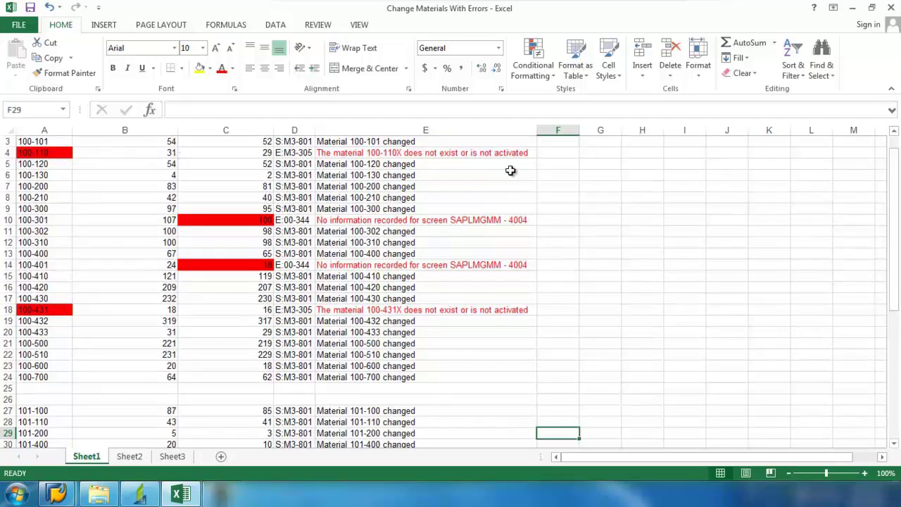
left_click_drag(896, 274, 895, 260)
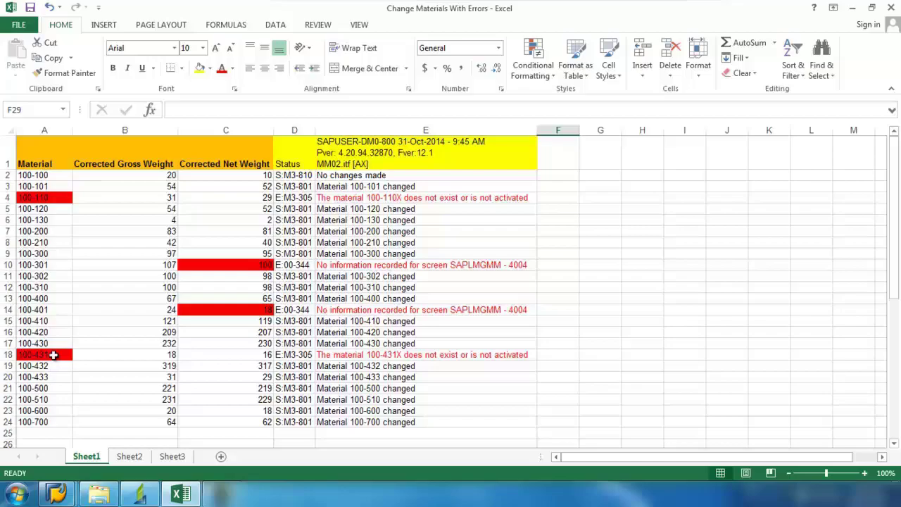
key("alt+Tab")
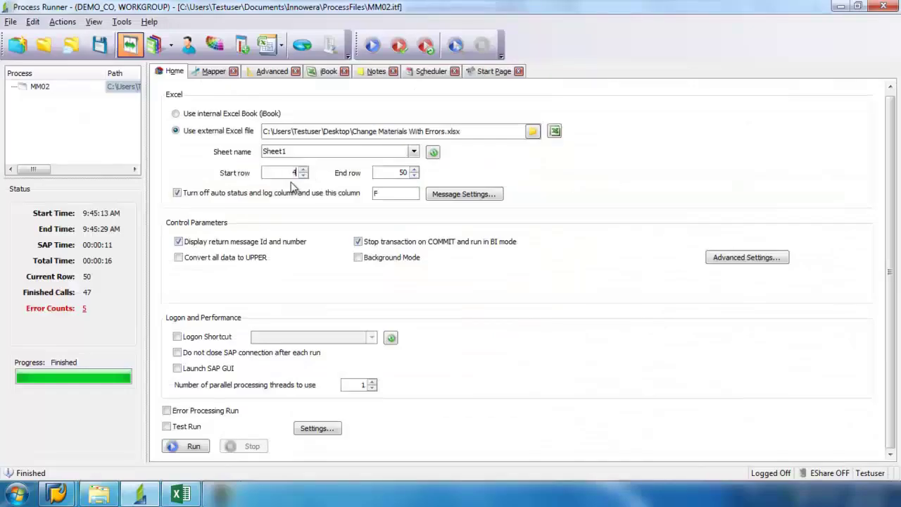
Step: Change the End row from 50 to 18 and rerun rows 4–18, confirming the SAP logon
left_click(408, 173)
key("BackSpace")
key("BackSpace")
type("018")
left_click(197, 447)
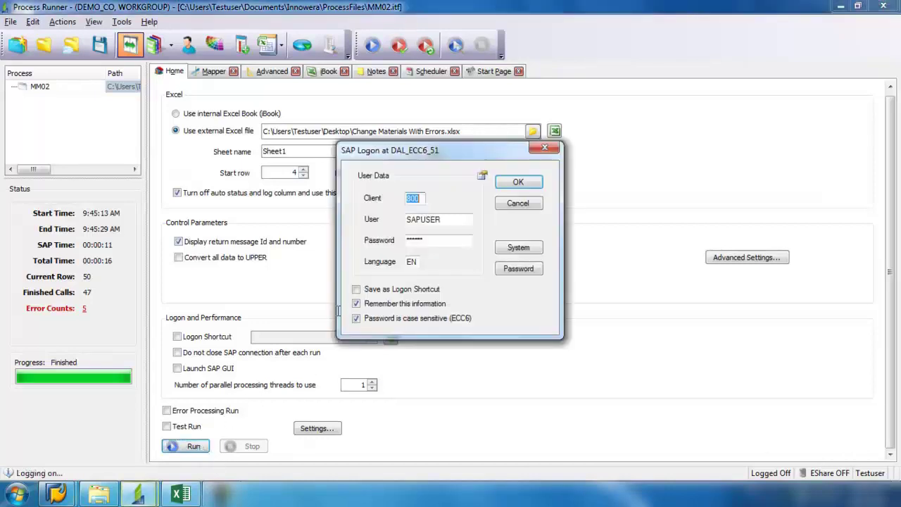
left_click(527, 181)
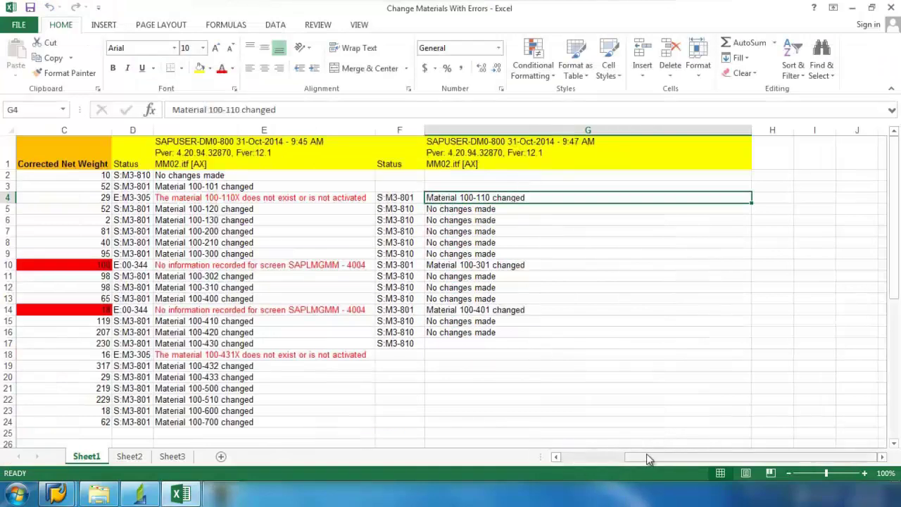
Step: Scroll the results sheet to inspect the new Status columns F and G down to row 48
left_click_drag(648, 457, 585, 455)
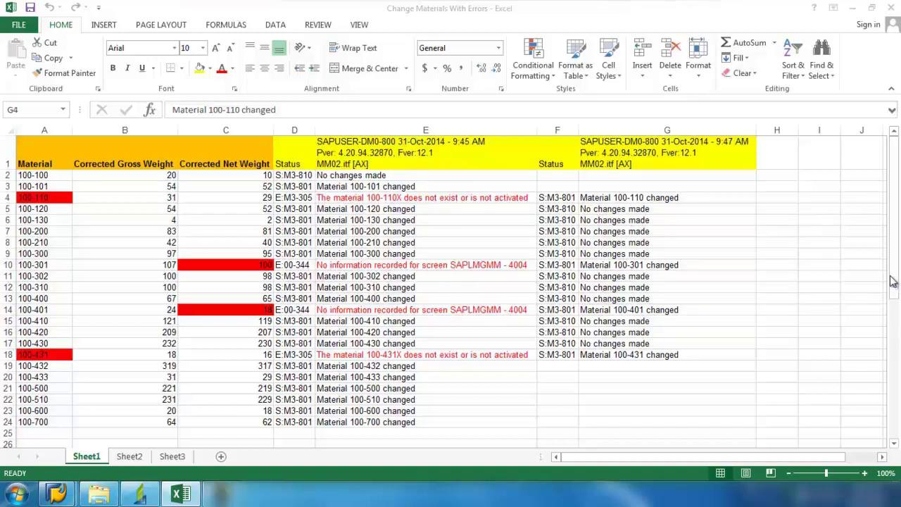
left_click_drag(893, 281, 897, 401)
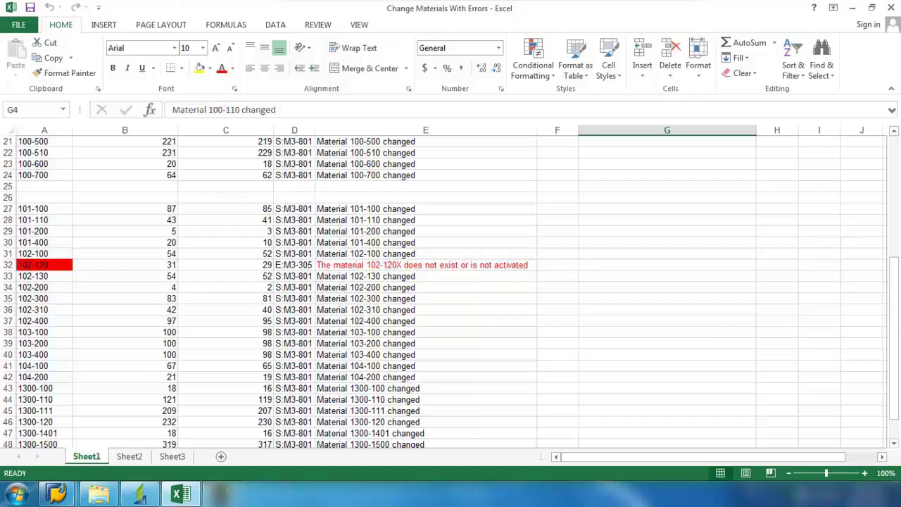
Step: Set Start row and End row to 32 and run only that row, confirming the SAP logon
left_click(138, 497)
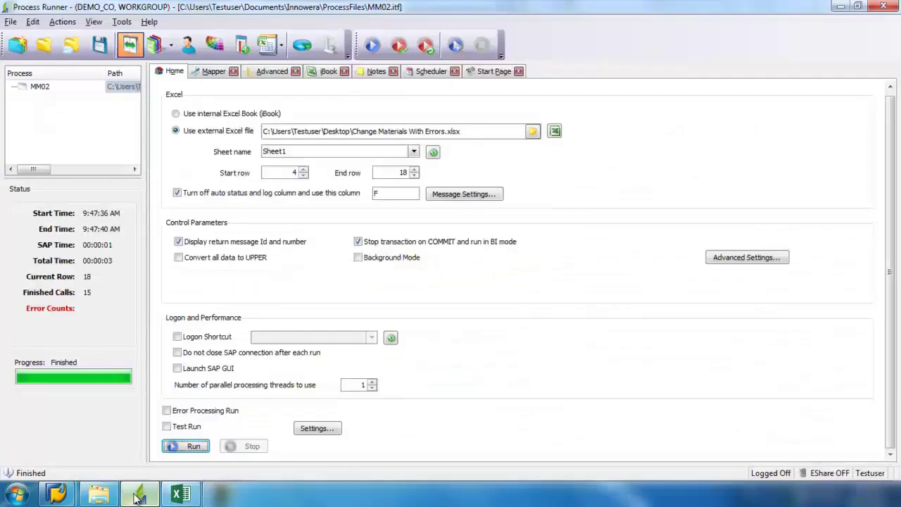
double_click(295, 173)
type("32")
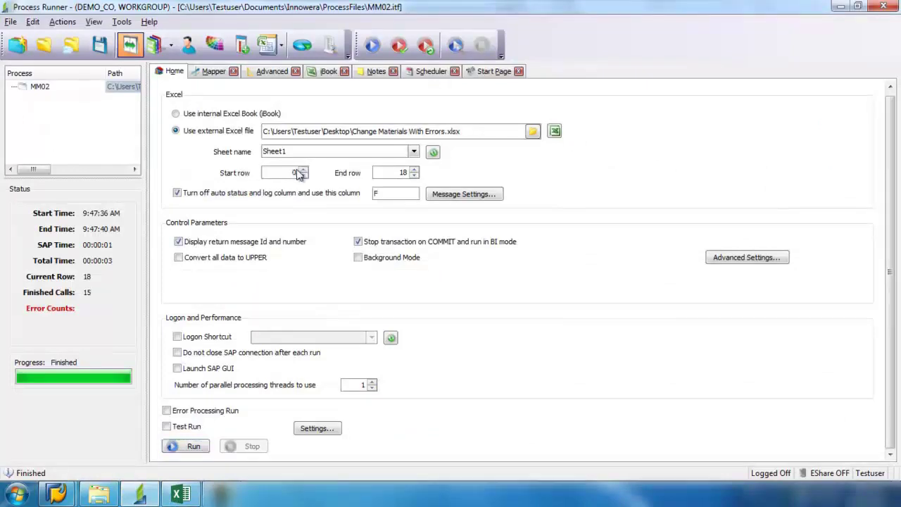
double_click(405, 173)
type("32")
left_click(180, 447)
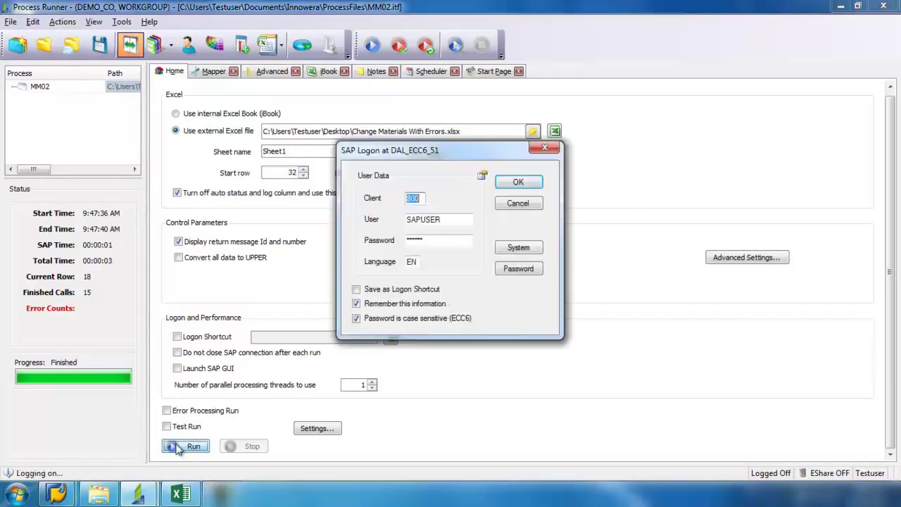
left_click(511, 187)
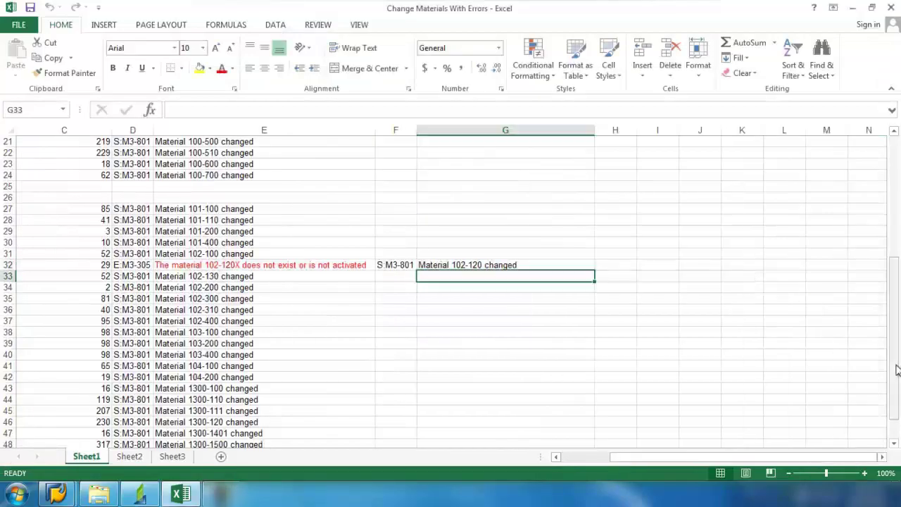
left_click_drag(896, 387, 895, 239)
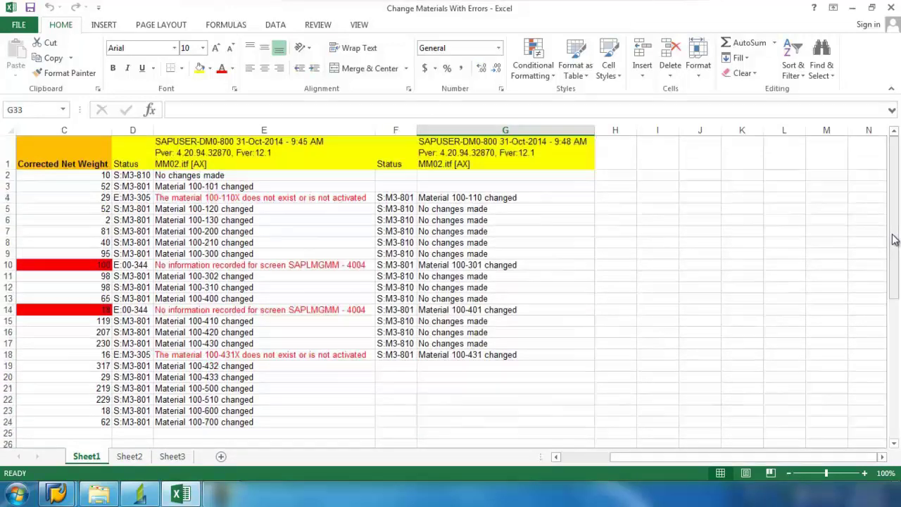